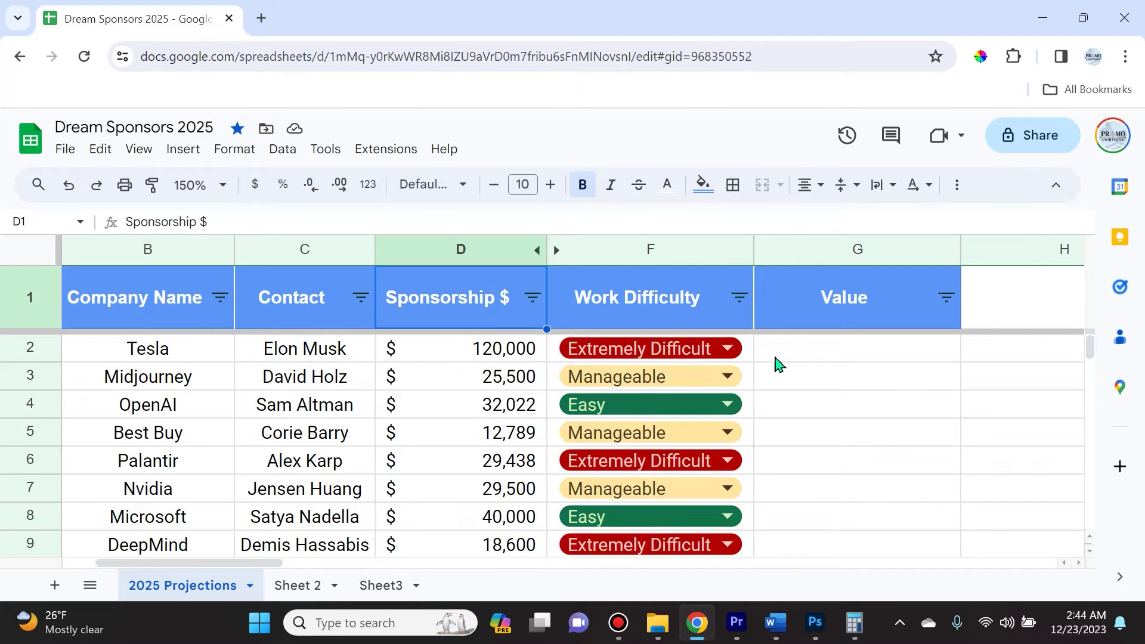
Begin an =if formula in the empty G17 cell, then discard it.
scroll(818, 362, down, 5)
scroll(818, 378, down, 10)
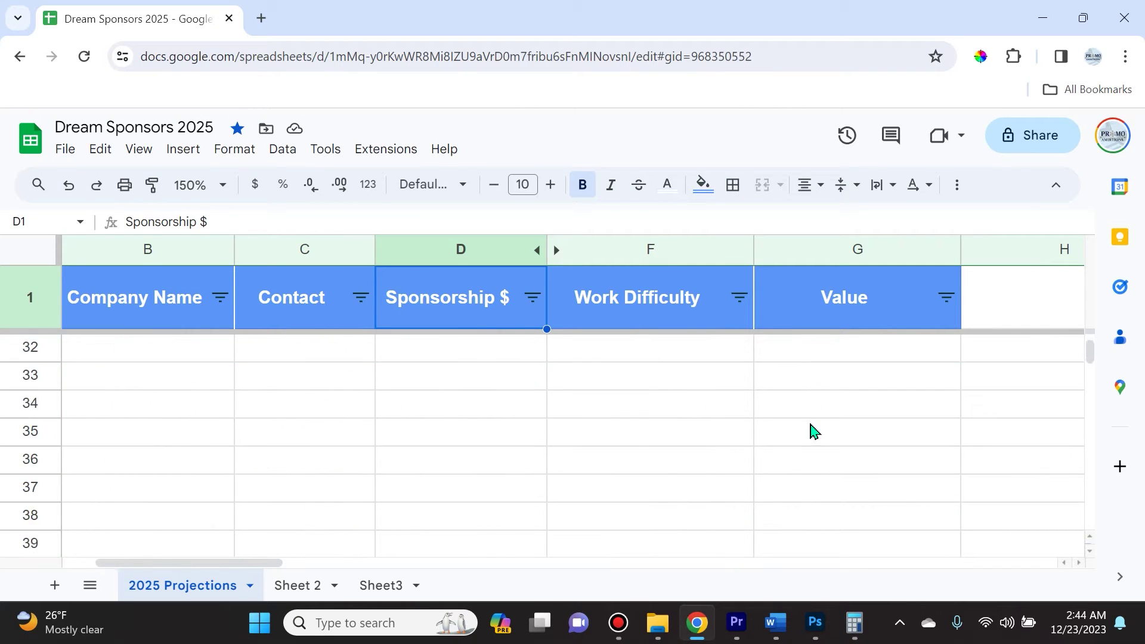
scroll(816, 432, up, 7)
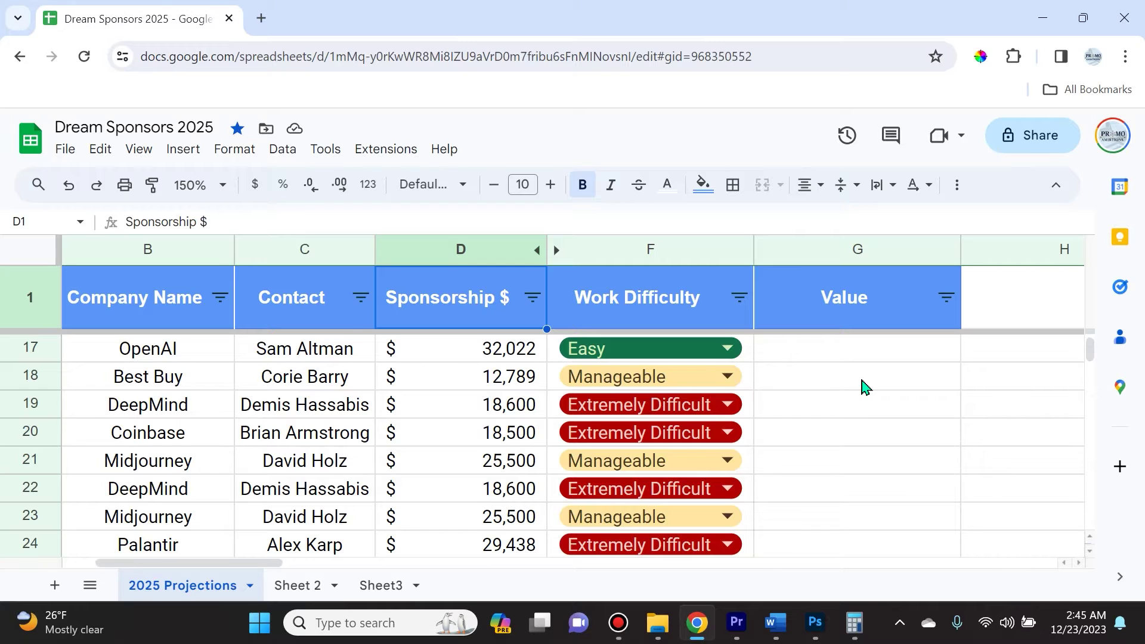
click(851, 352)
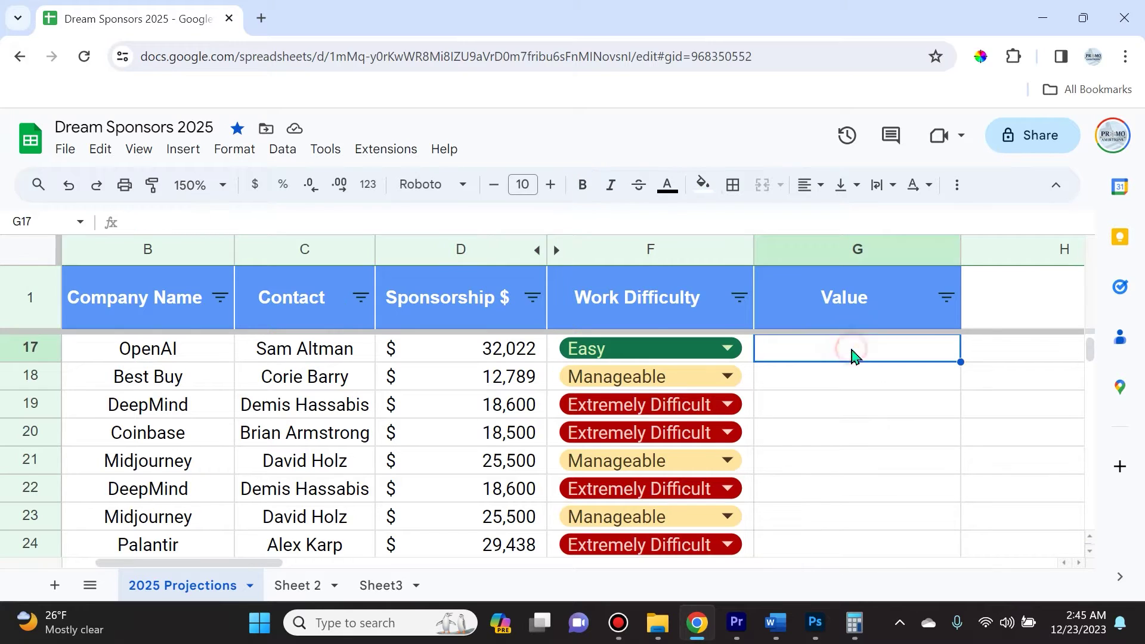
double_click(852, 350)
text(=if)
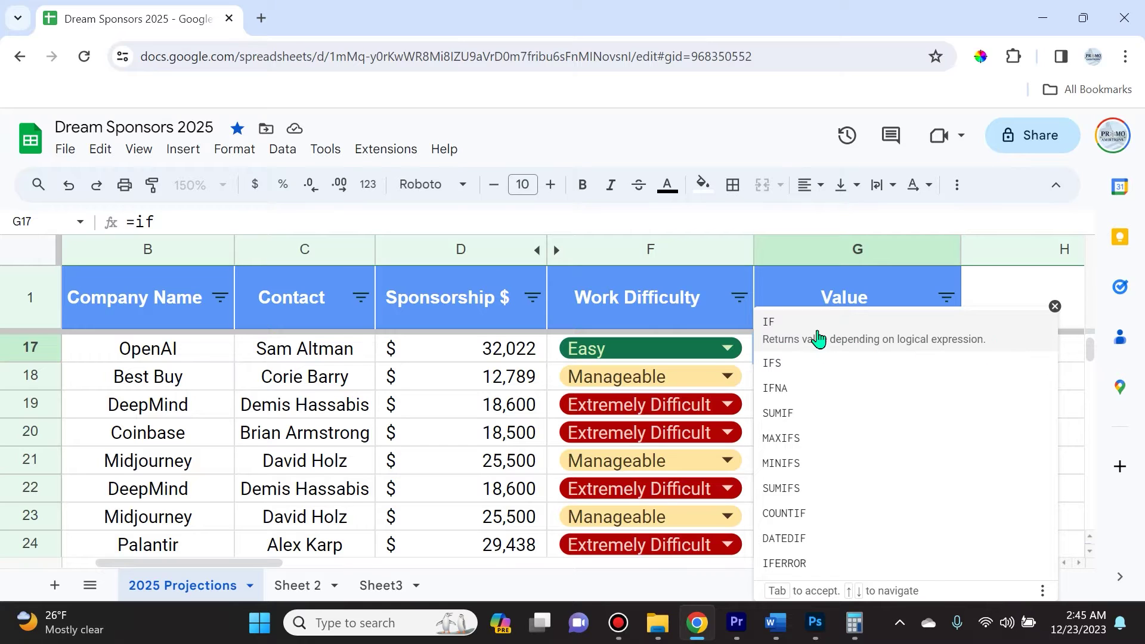
key(Escape)
Browse the function list for the IF function and return to the sheet.
click(179, 150)
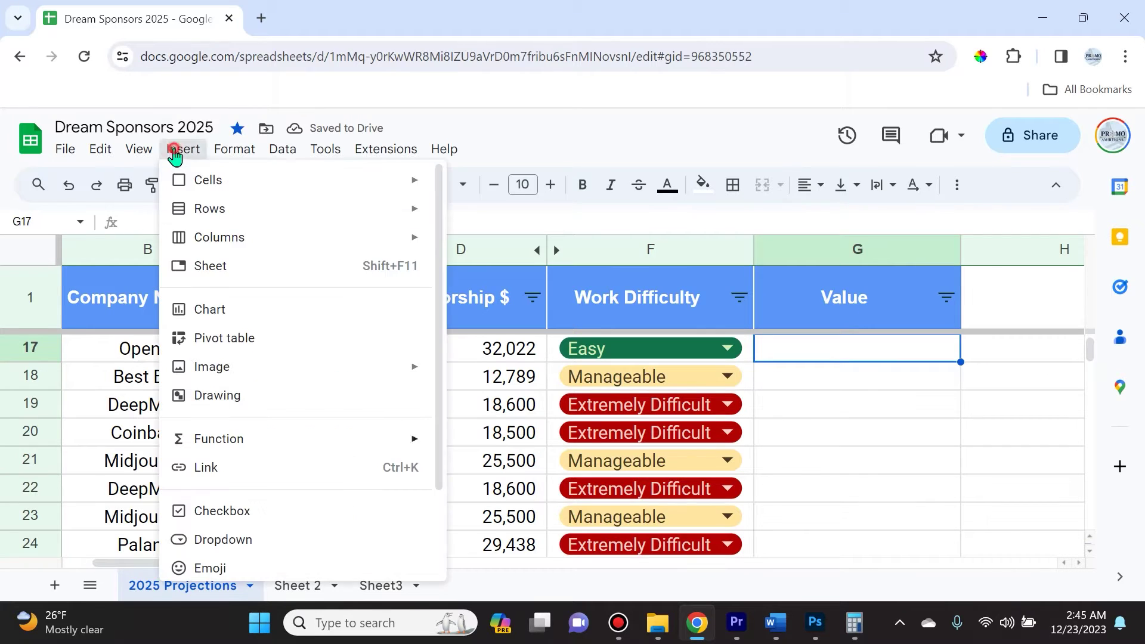
mouse_move(263, 448)
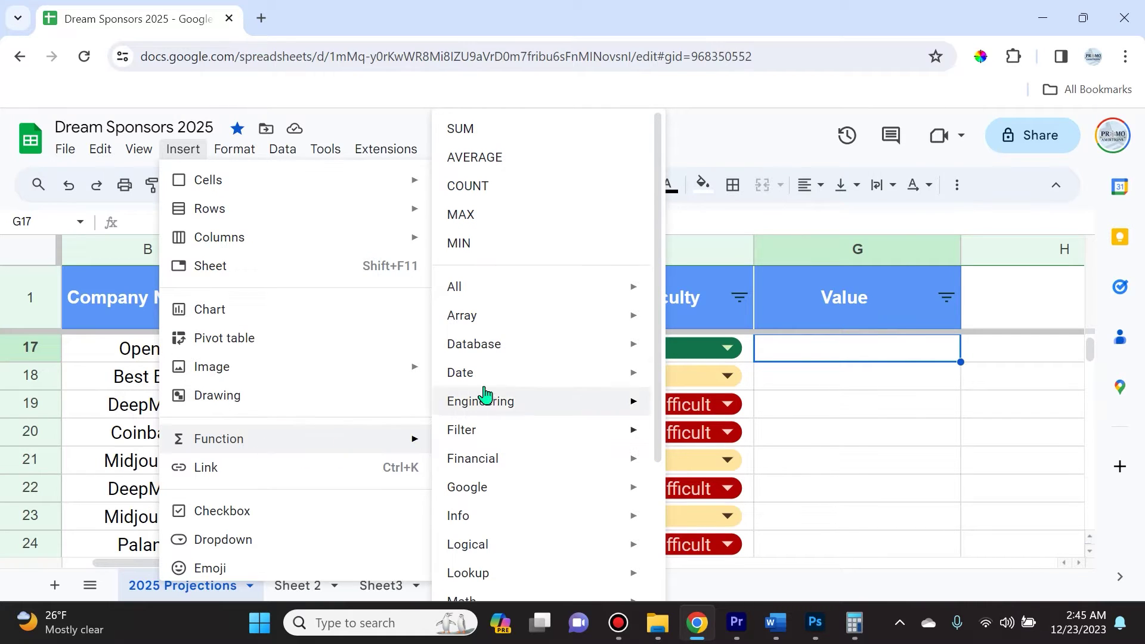
scroll(528, 295, down, 3)
scroll(530, 300, up, 4)
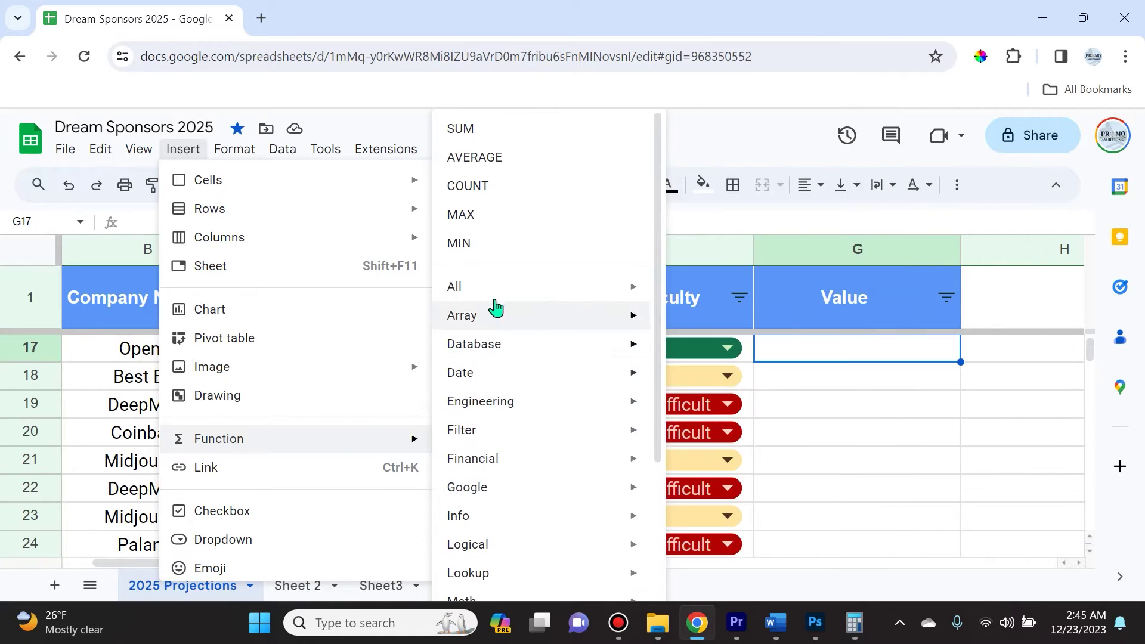
scroll(759, 297, down, 5)
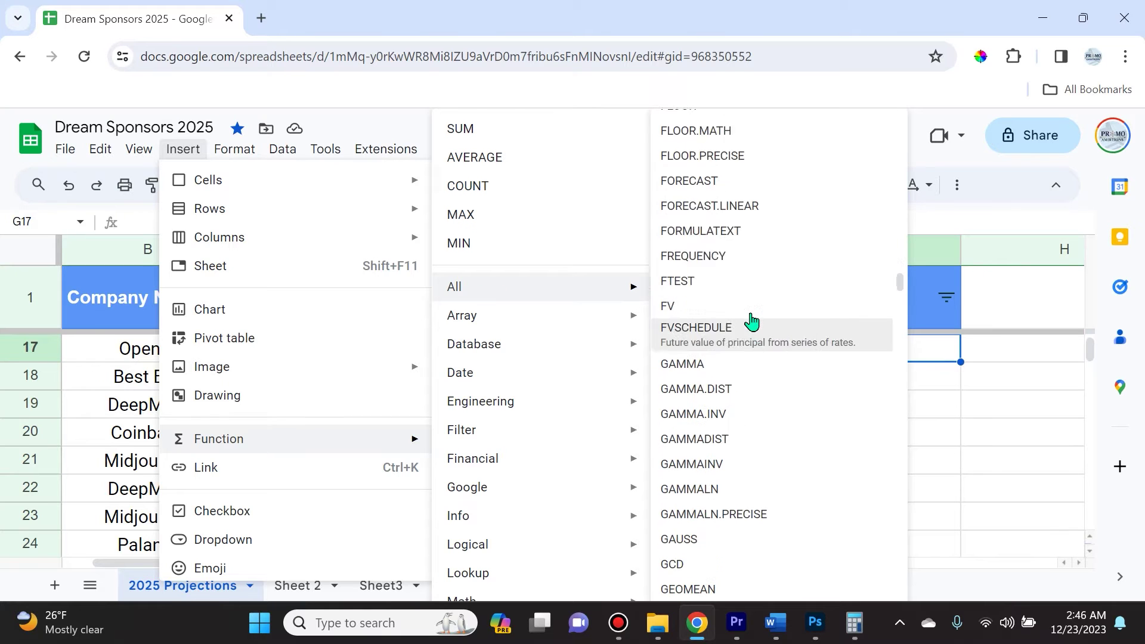
scroll(752, 322, up, 15)
scroll(751, 322, down, 10)
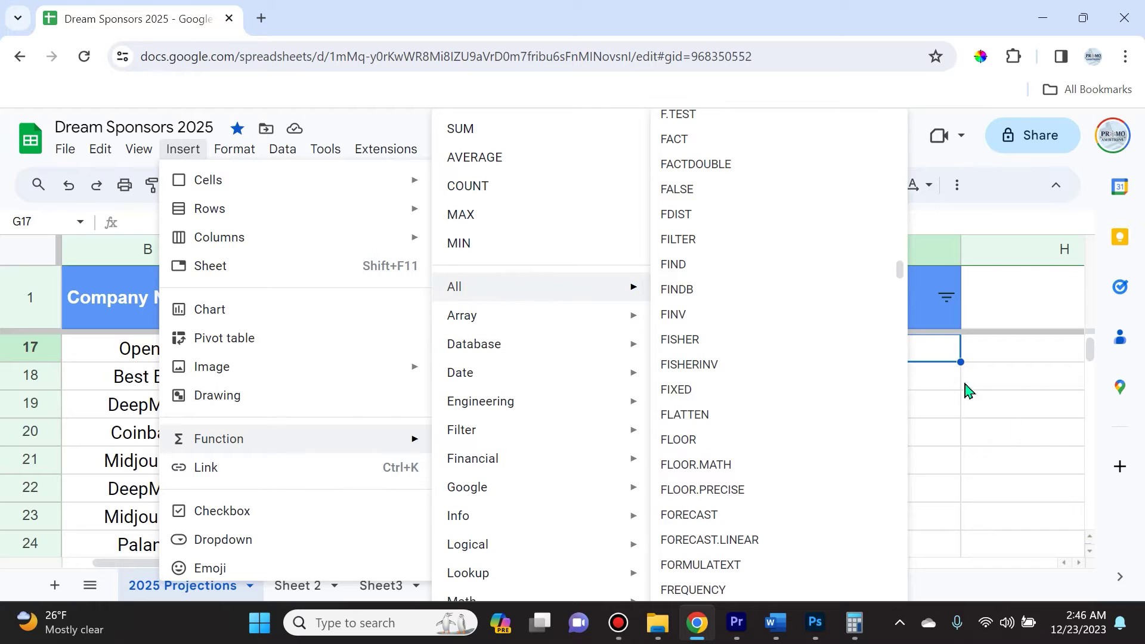
click(831, 349)
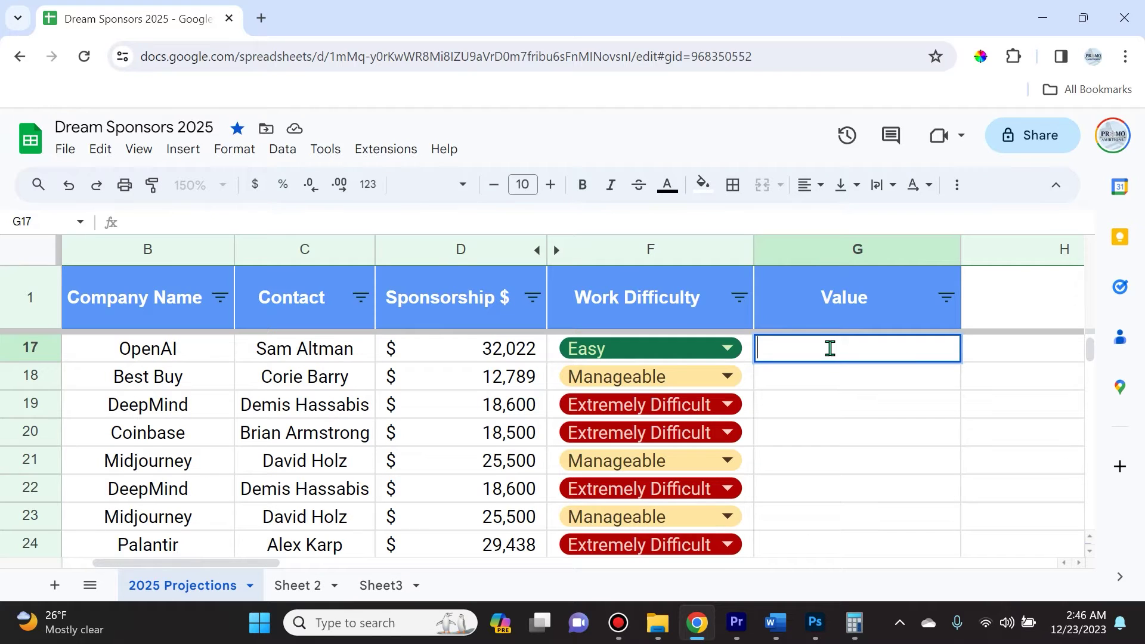
Start =IF( in G17 with the IF help guide shown, zoom out, and reference D17.
text(=if)
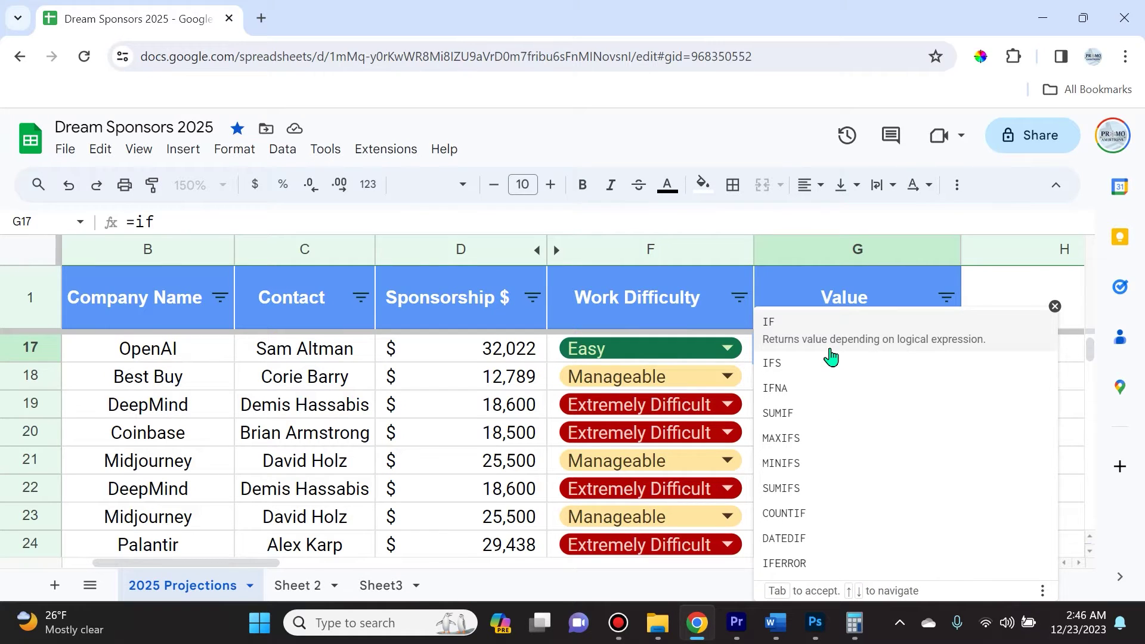
click(799, 329)
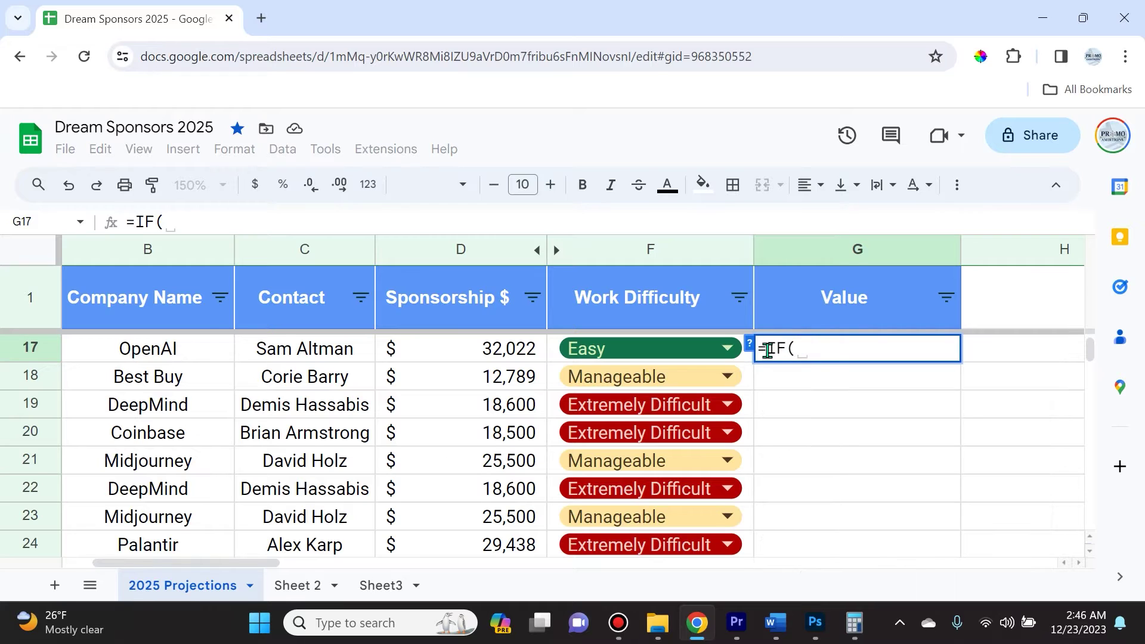
click(750, 345)
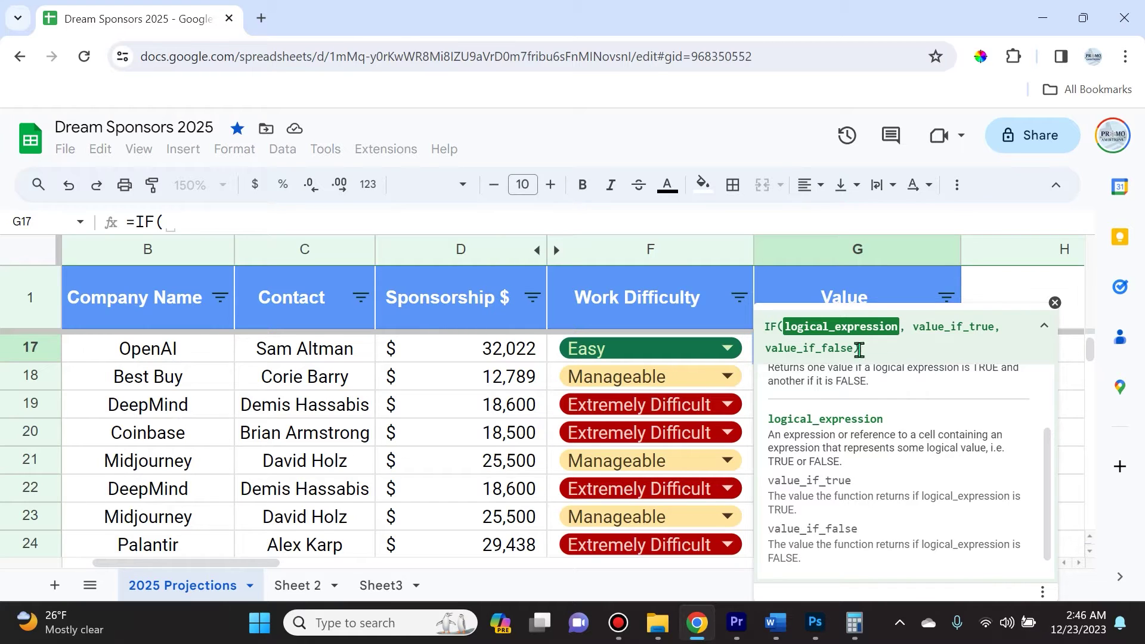
scroll(877, 446, down, 1)
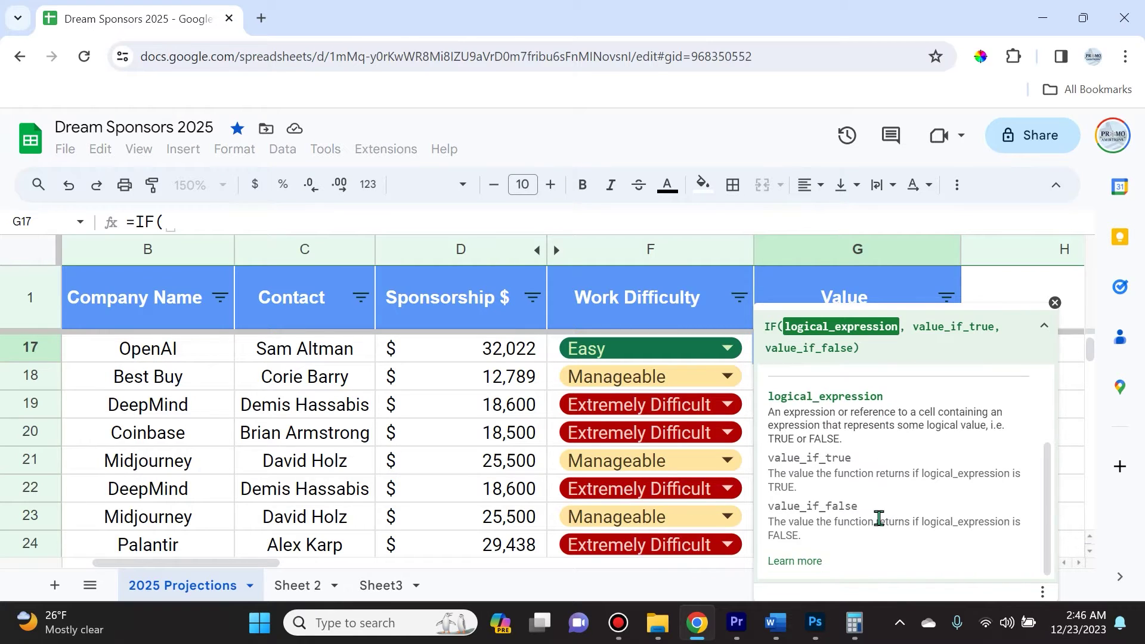
scroll(877, 516, up, 2)
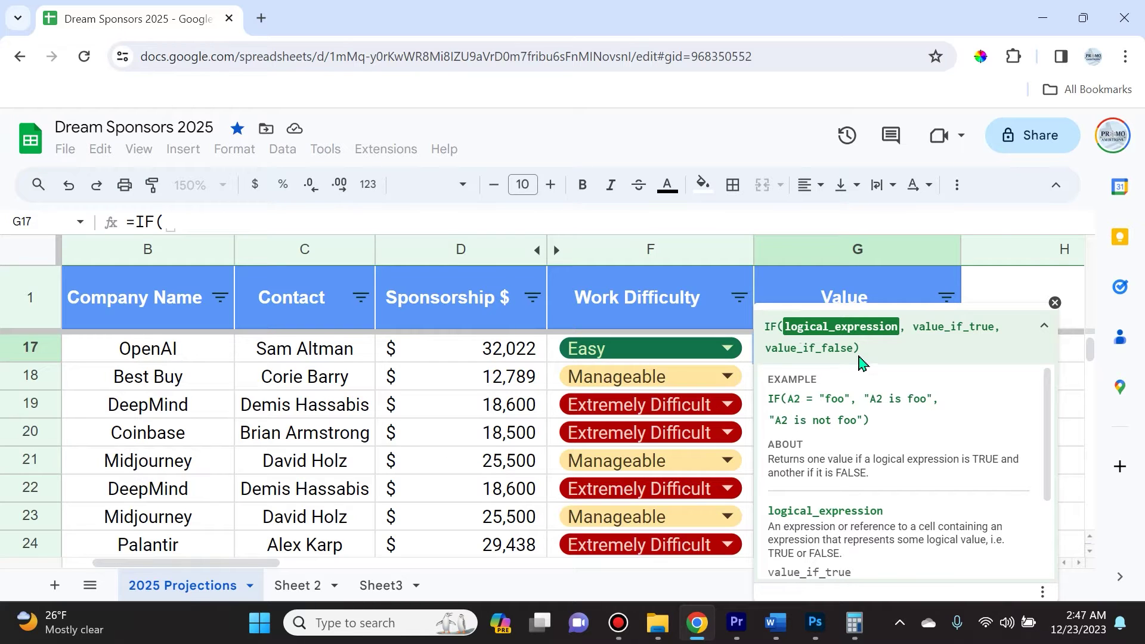
key(ctrl+minus)
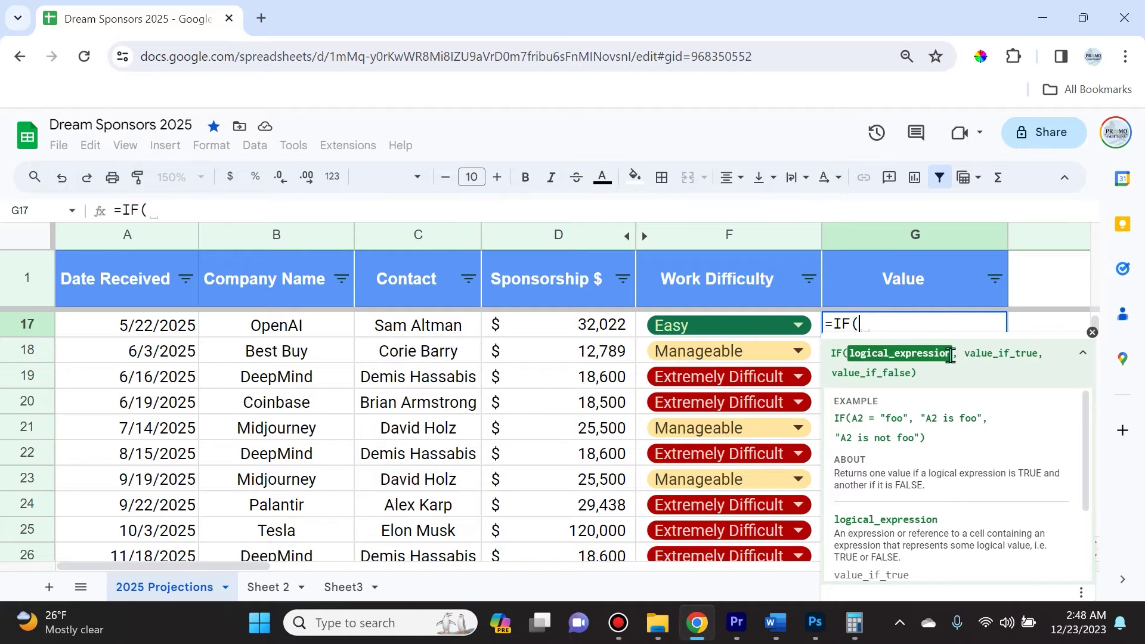
click(542, 330)
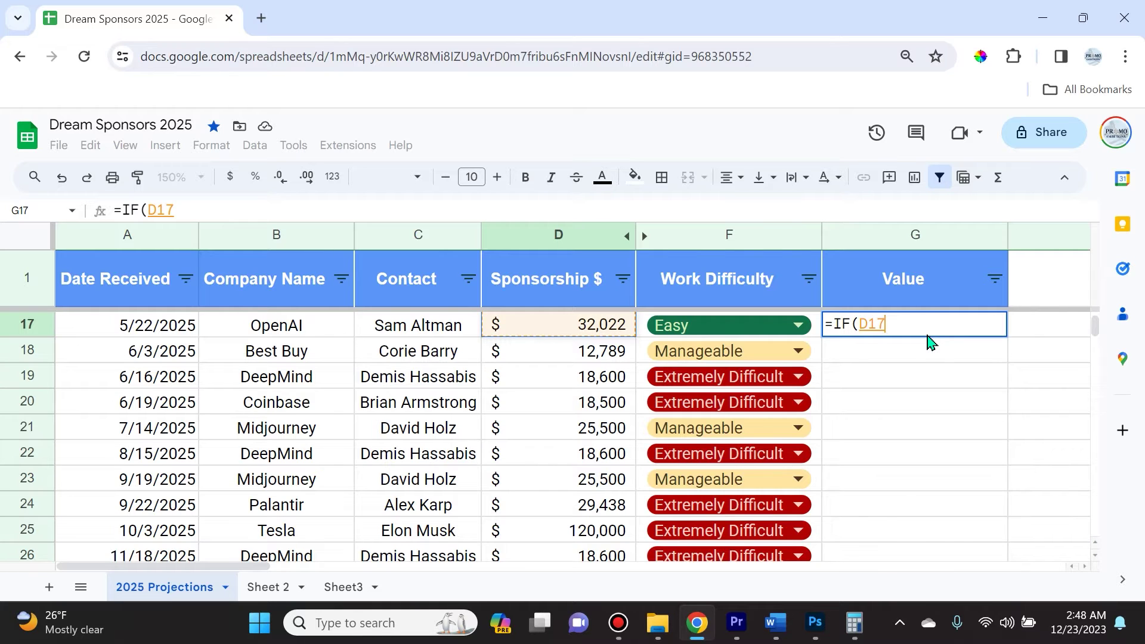
Complete the test condition as D17<=25000, retyping the threshold and ending with a comma.
text(<)
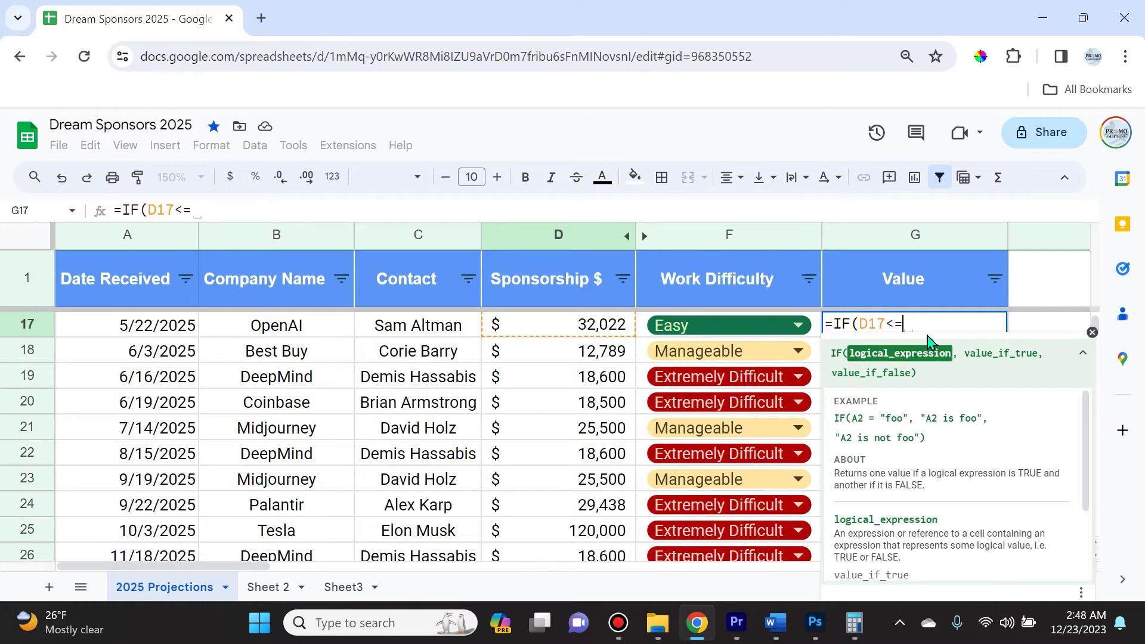
text(=25000)
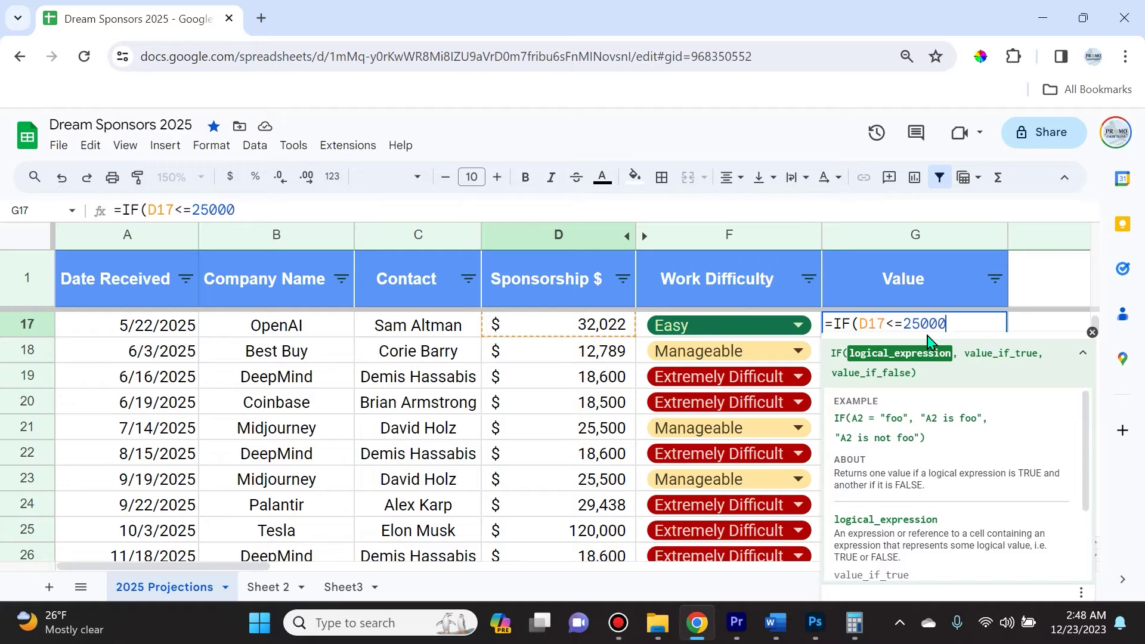
key(ctrl+BackSpace)
text(25,)
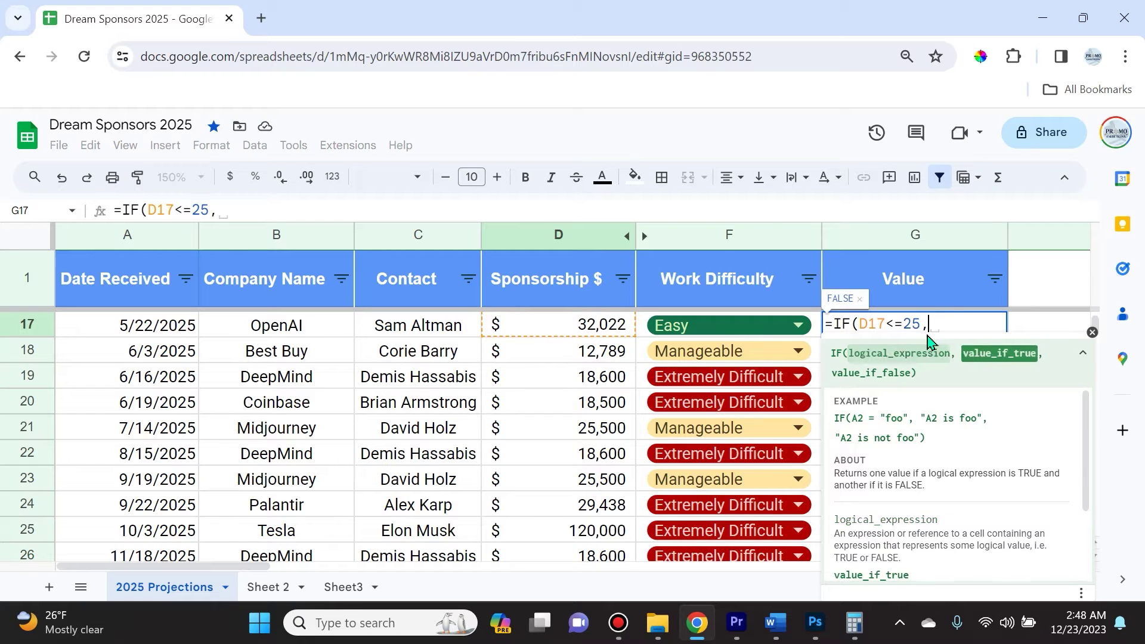
text(000)
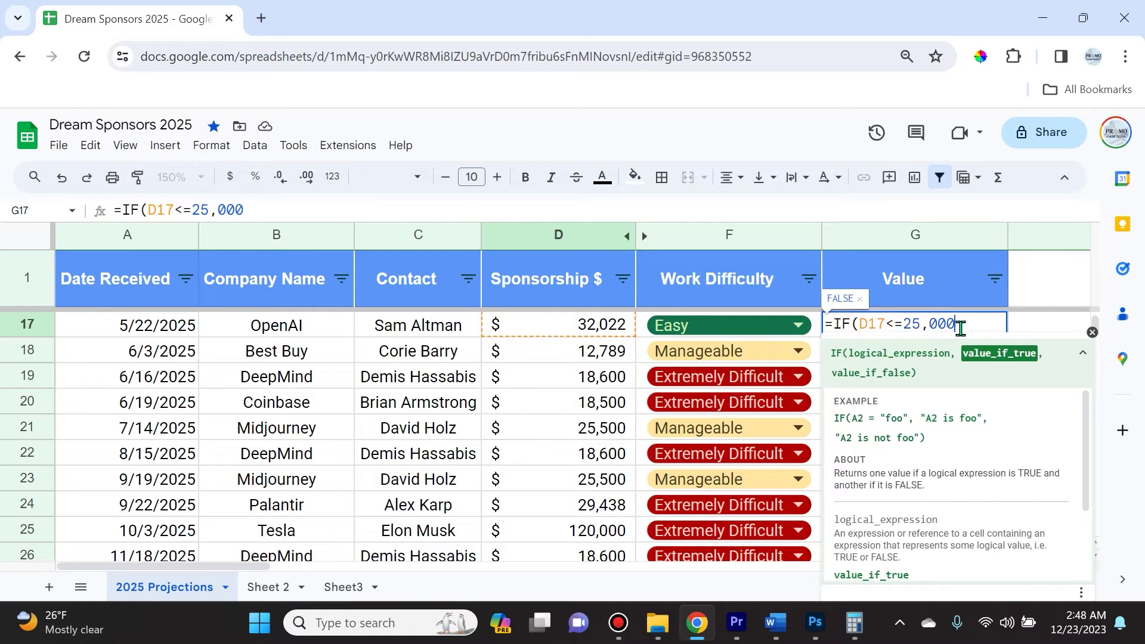
key(BackSpace)
key(BackSpace)
key(BackSpace)
key(BackSpace)
key(BackSpace)
text(5)
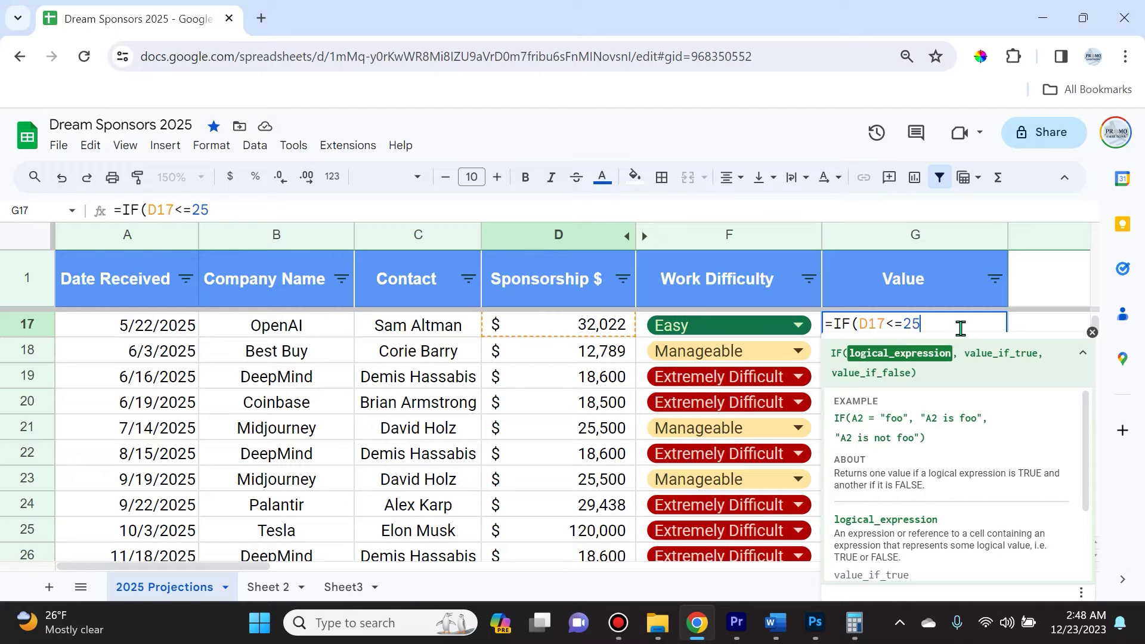
text(000)
text(,)
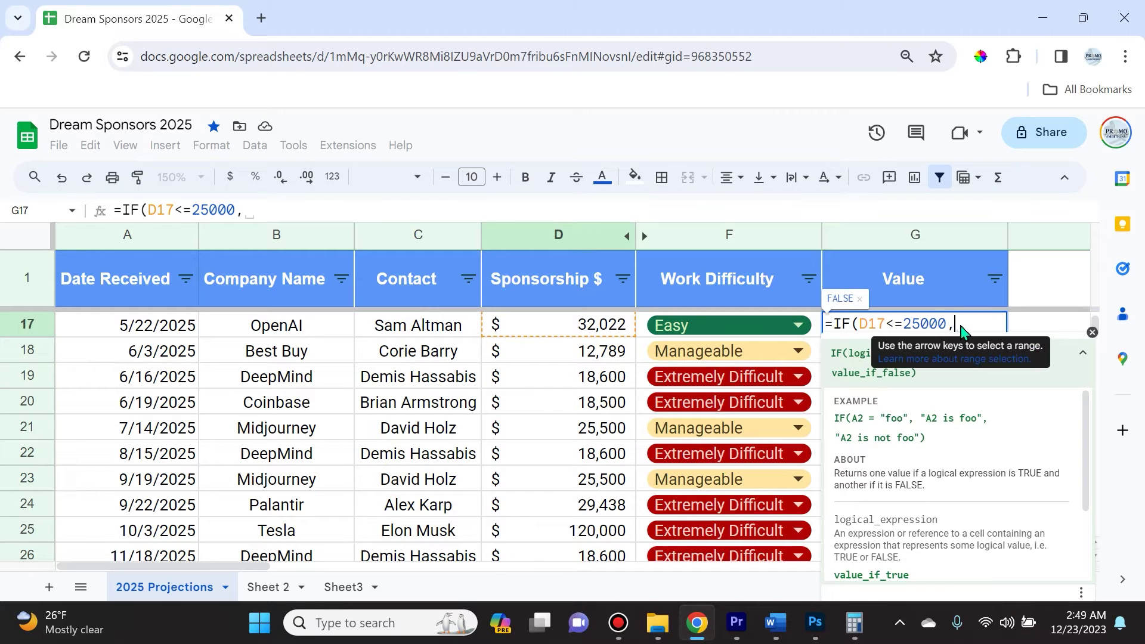
Add "Not Valuable" and "Valuable" as the IF results, commit the formula, and reselect G17.
text(")
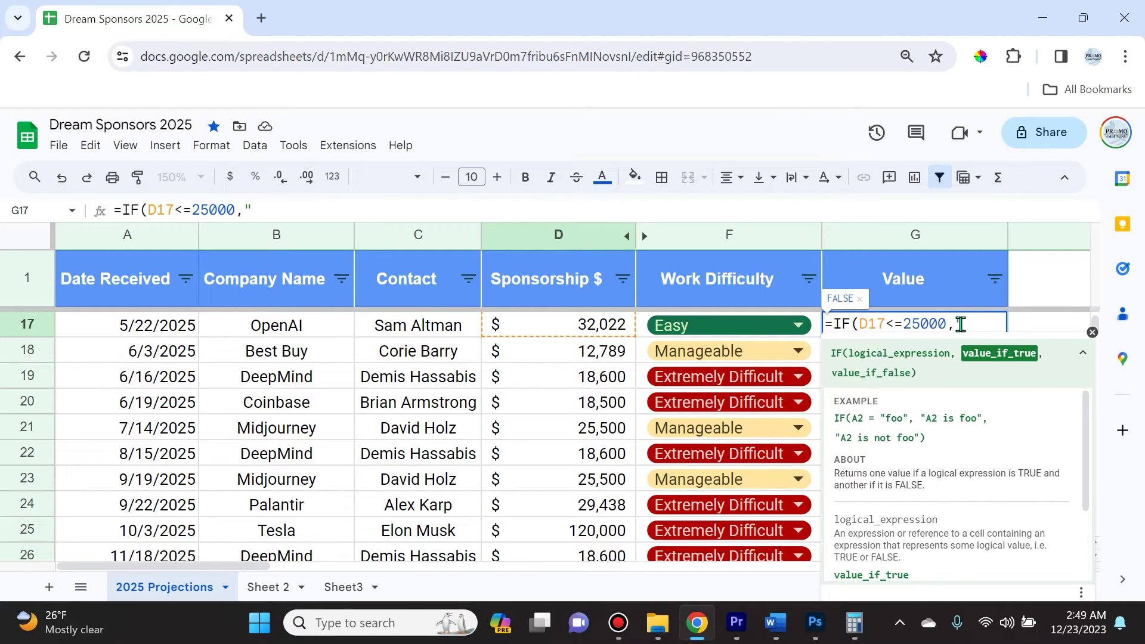
text(Not Valuable")
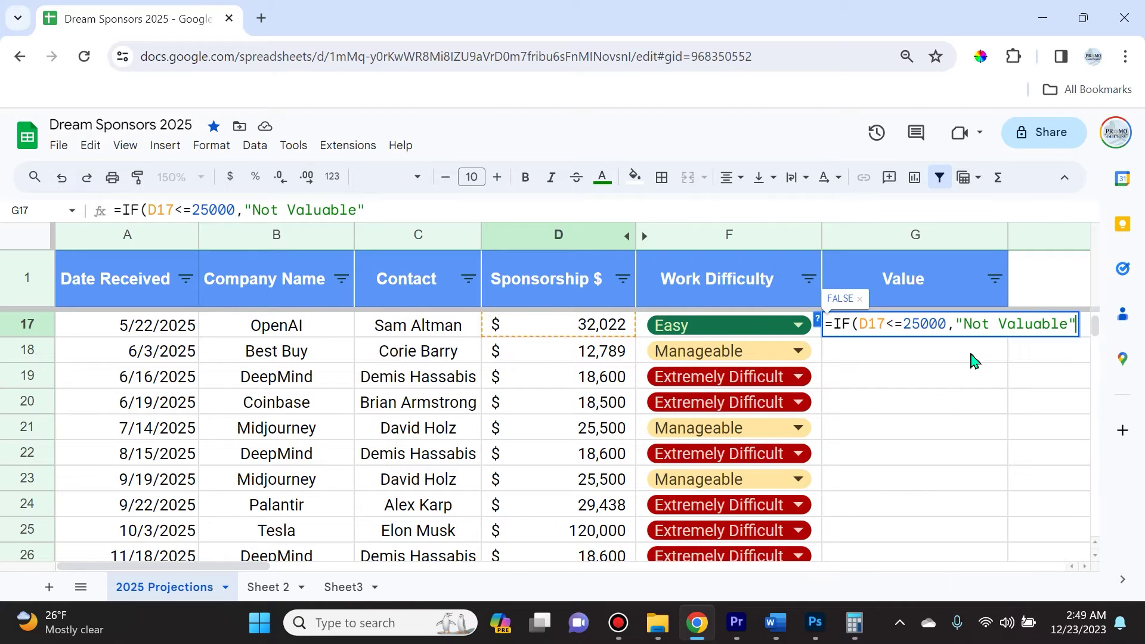
text(,")
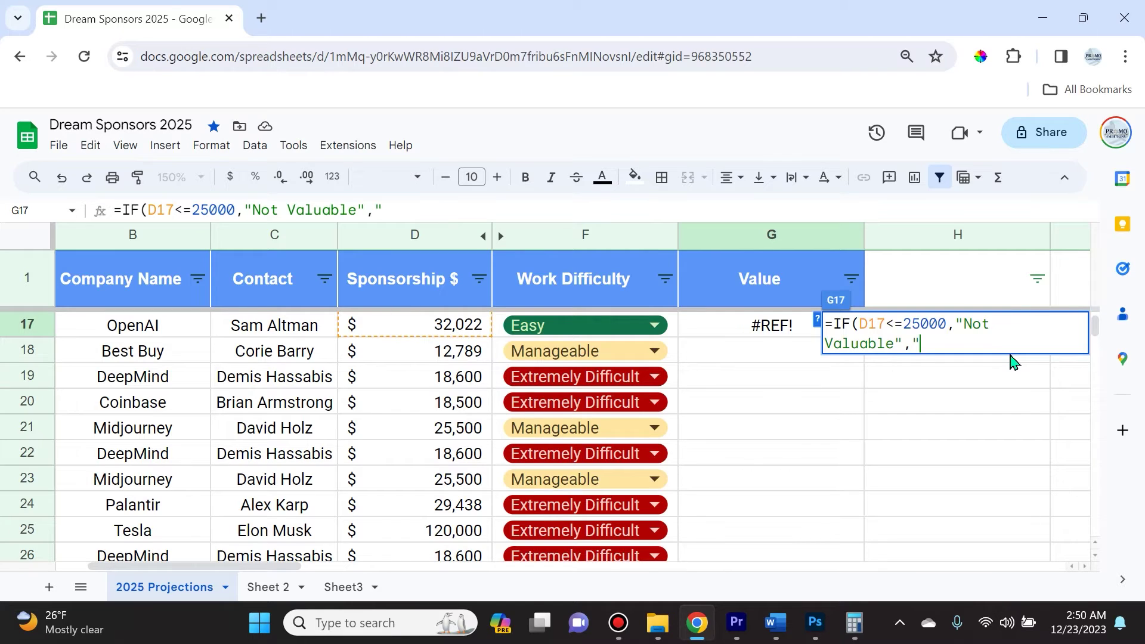
text(Valuable"))
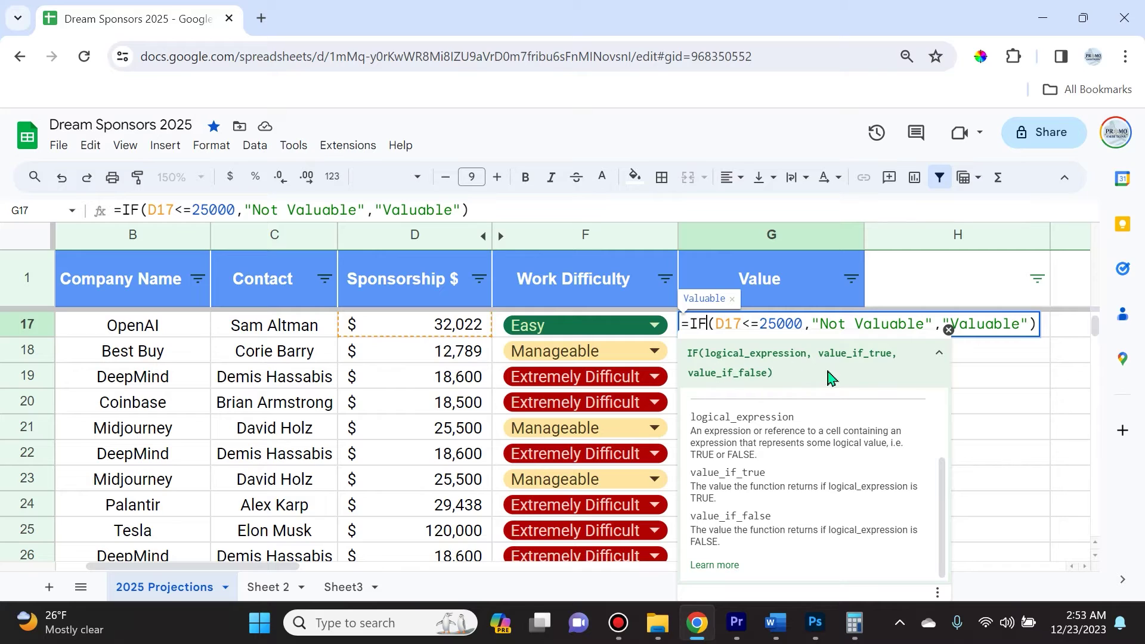
click(792, 322)
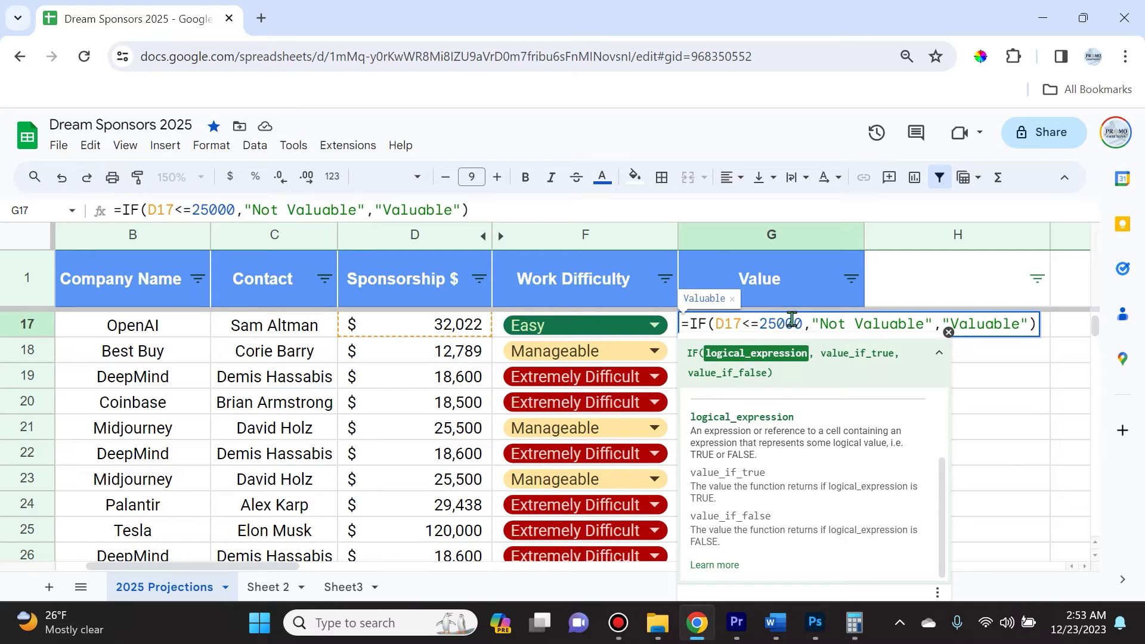
key(Return)
click(741, 327)
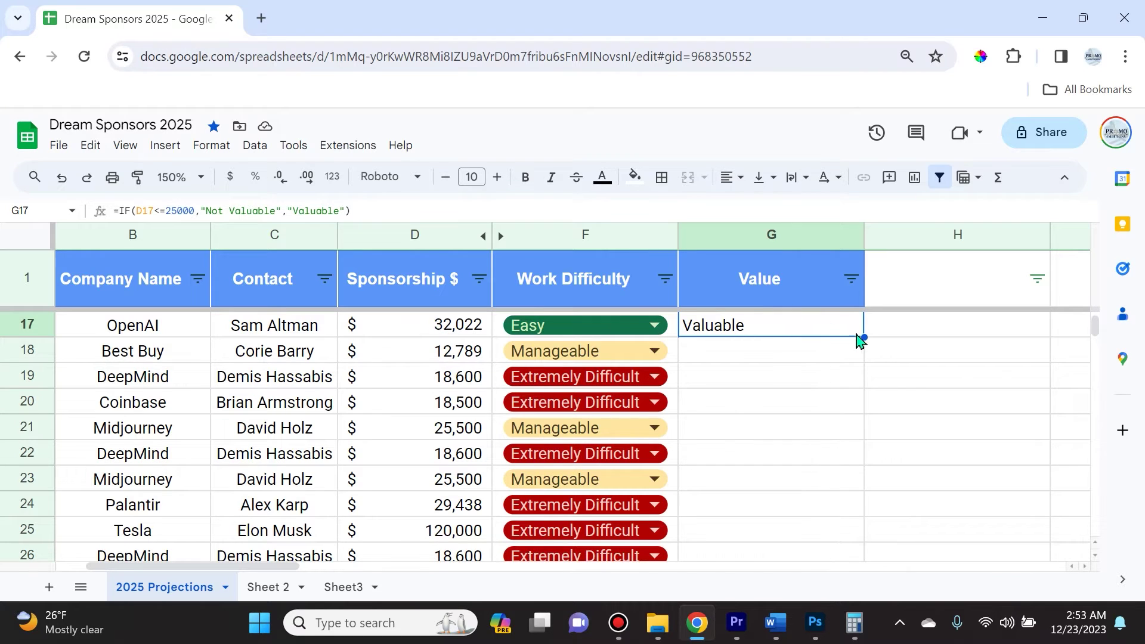
Copy G17's IF formula down to row 27 and up to G2, then check G15.
scroll(1028, 436, left, 2)
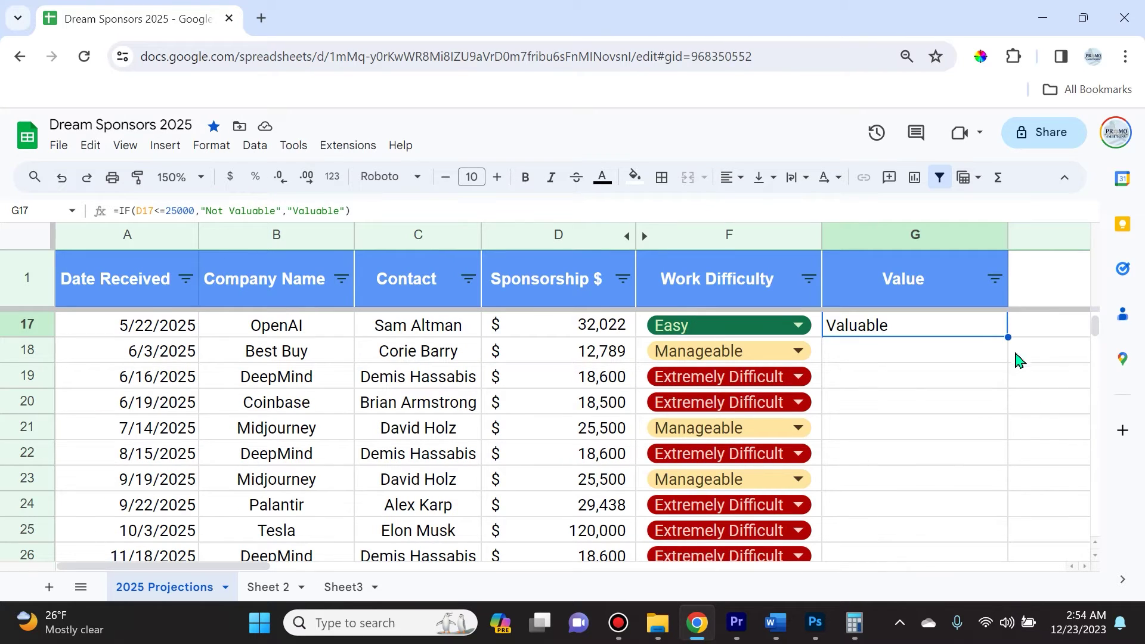
drag(1009, 335, 1003, 419)
scroll(1003, 417, up, 5)
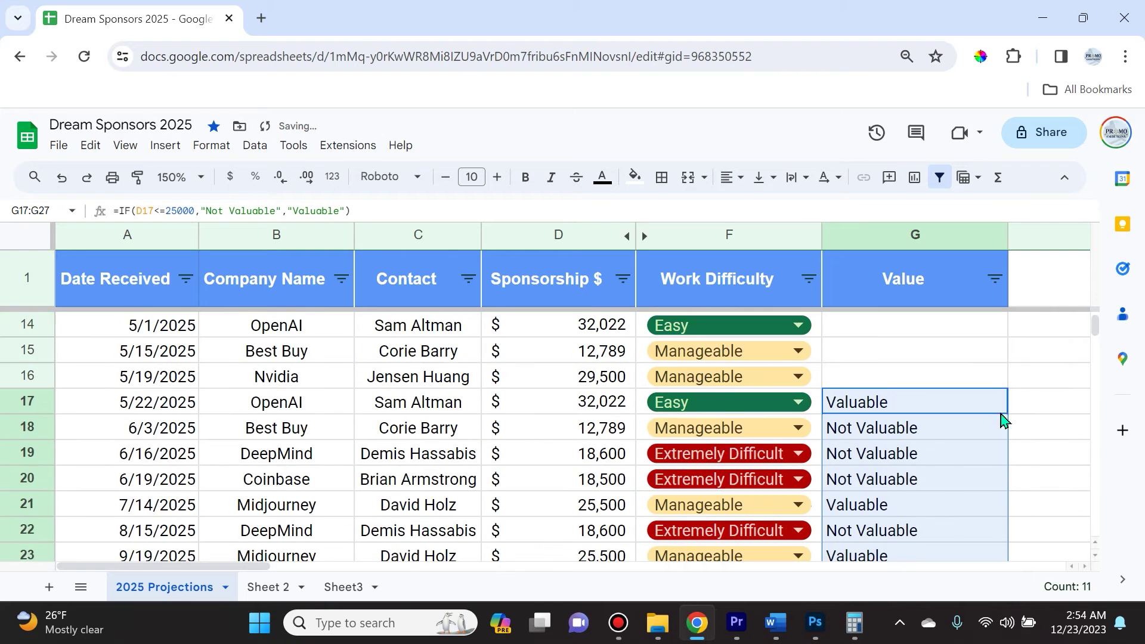
scroll(979, 414, down, 3)
scroll(955, 404, up, 3)
click(979, 409)
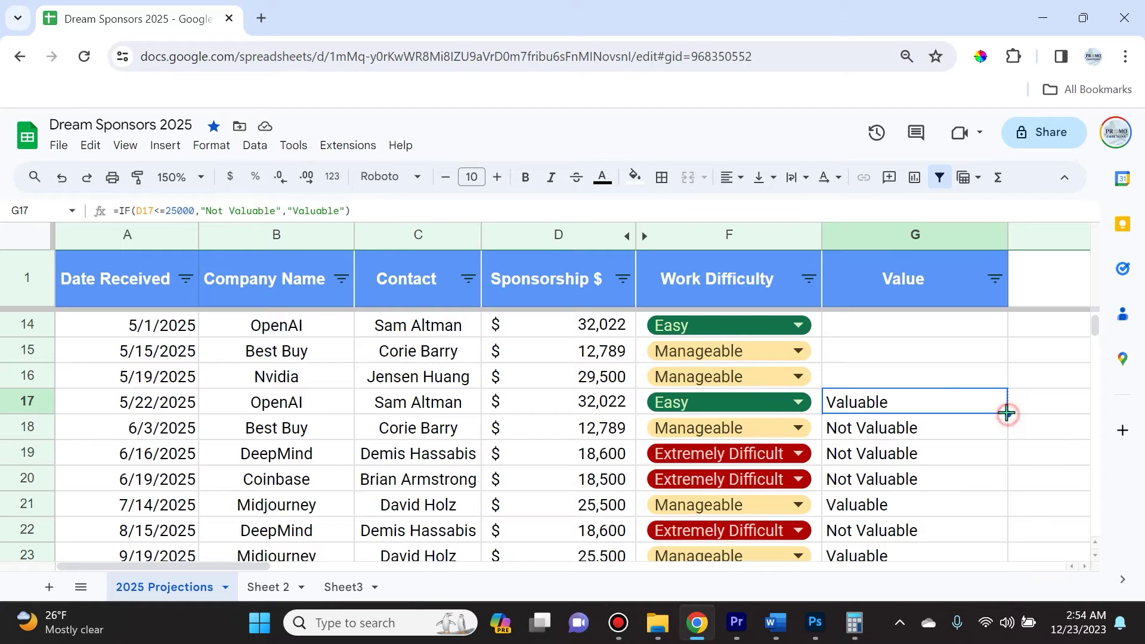
drag(1007, 411, 999, 328)
scroll(951, 370, down, 5)
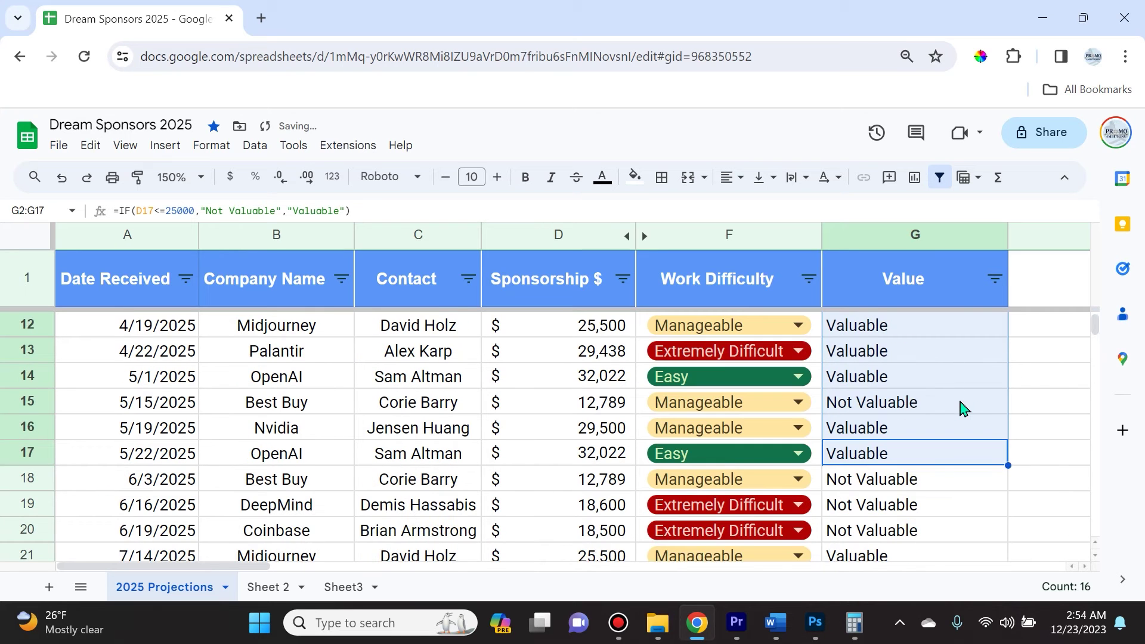
click(948, 402)
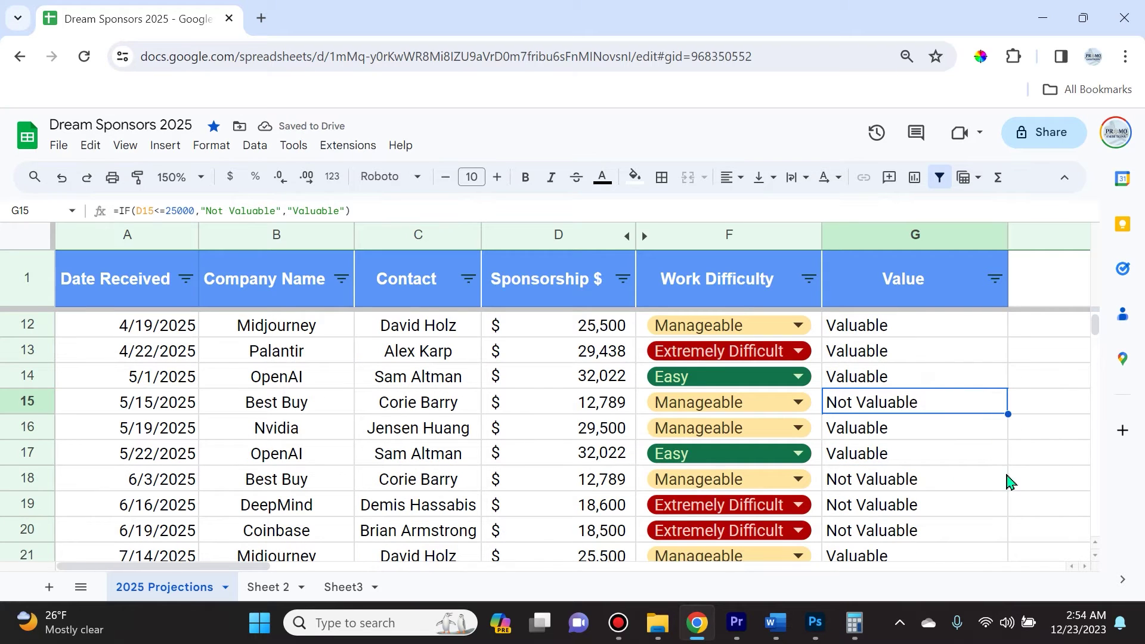
Scroll up and down the sheet to review column G.
scroll(958, 477, up, 5)
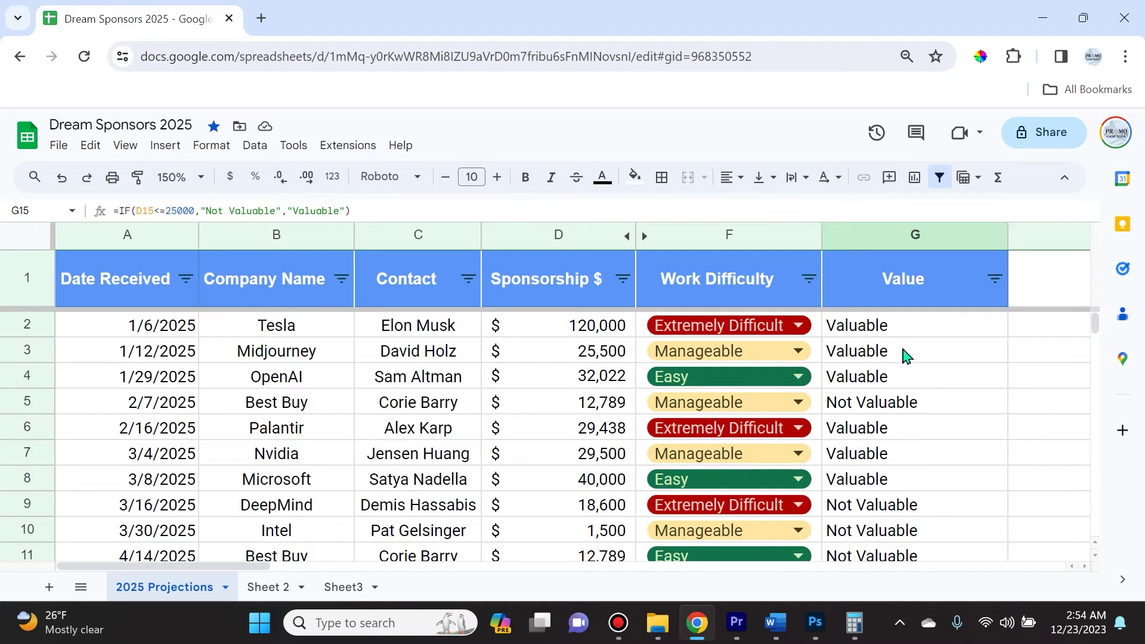
scroll(570, 376, down, 1)
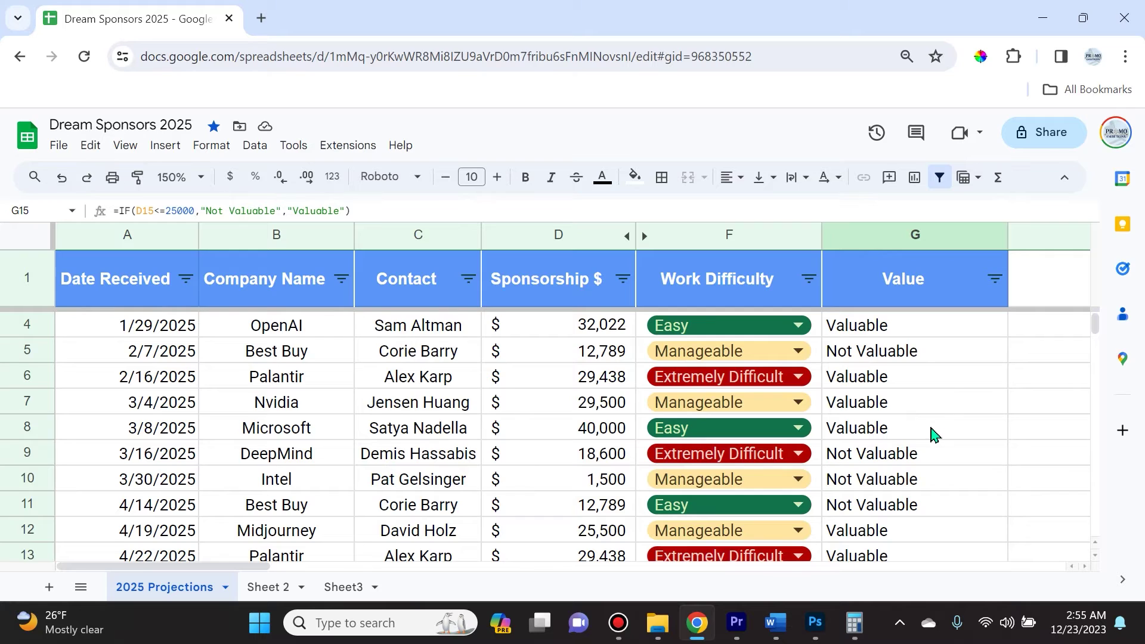
scroll(936, 435, up, 2)
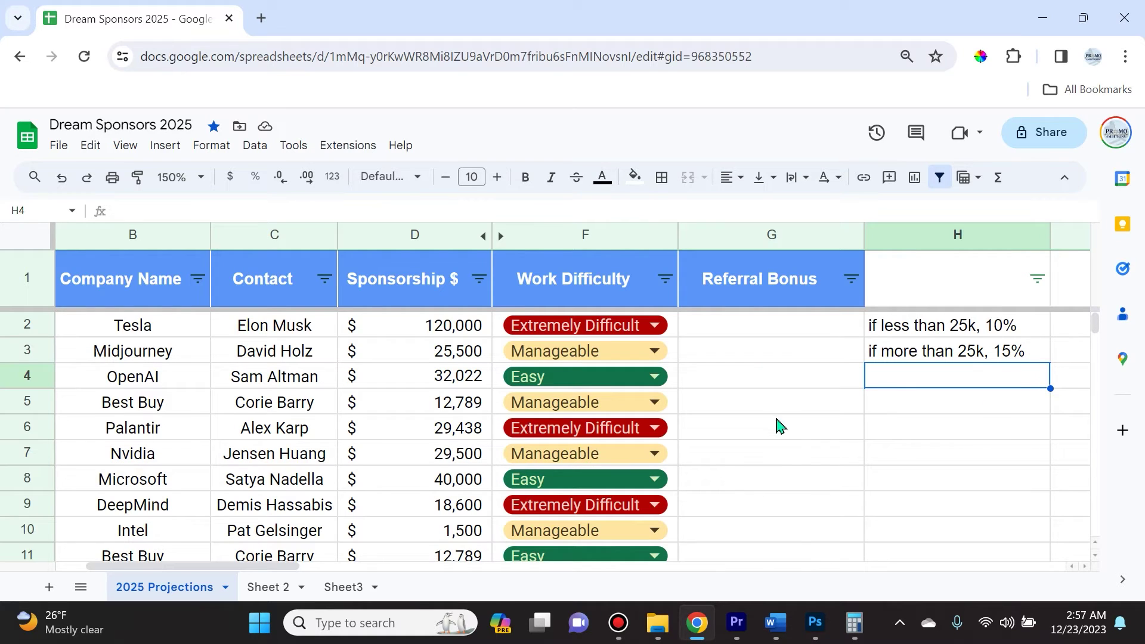
Enter =IF(D2<=25000,D2*0.1,D2*.15) in G2 as the referral bonus formula.
double_click(760, 325)
text(=if)
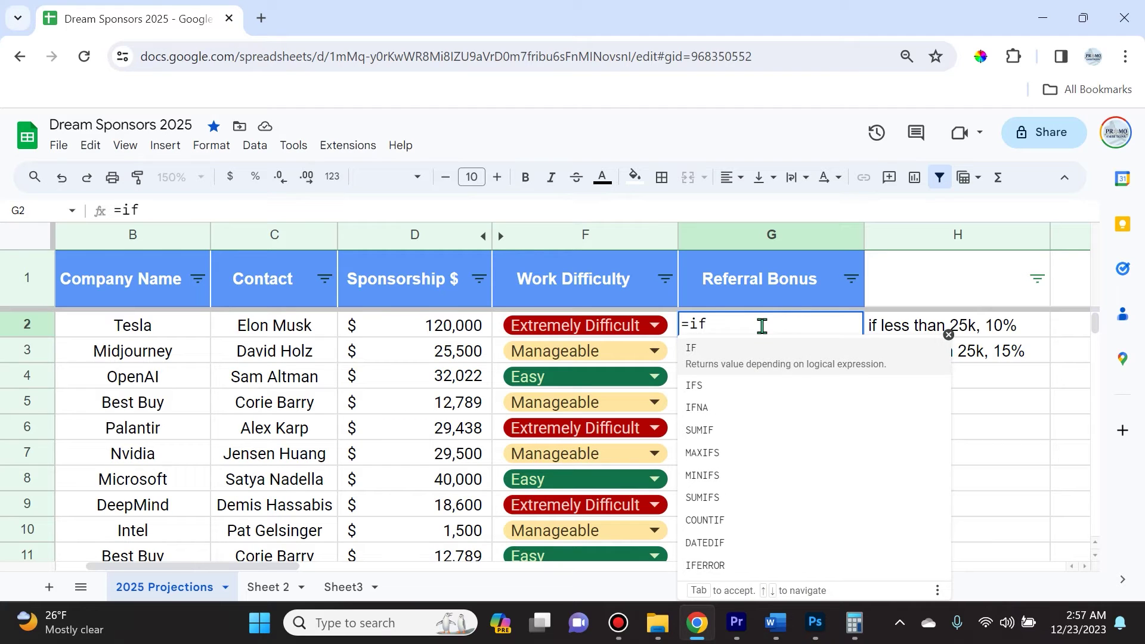
click(734, 373)
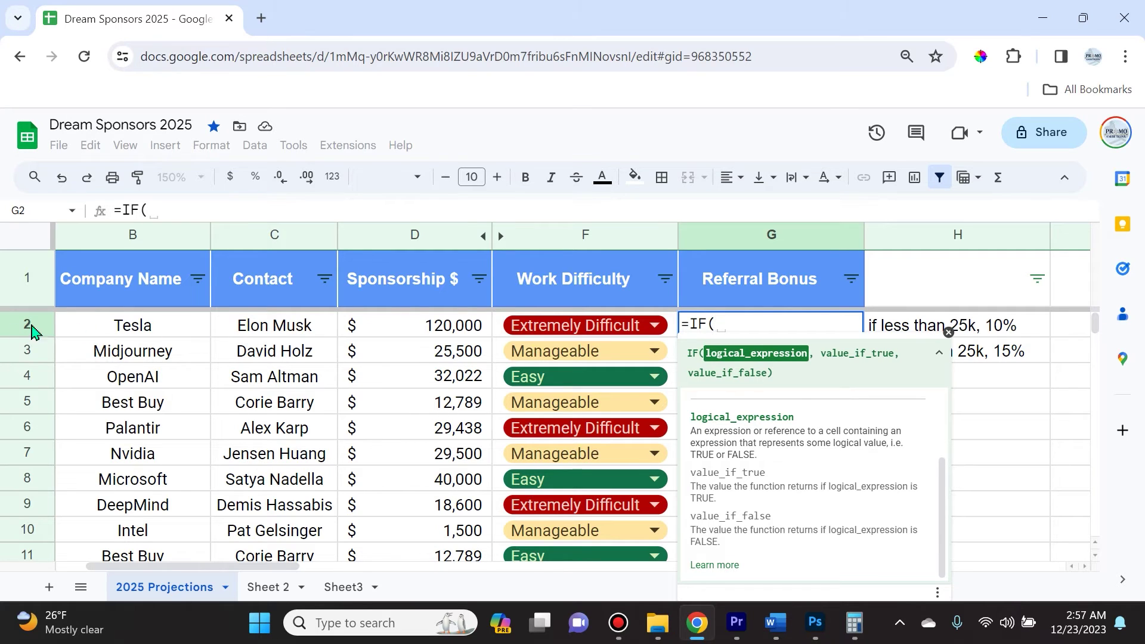
click(422, 328)
text(<)
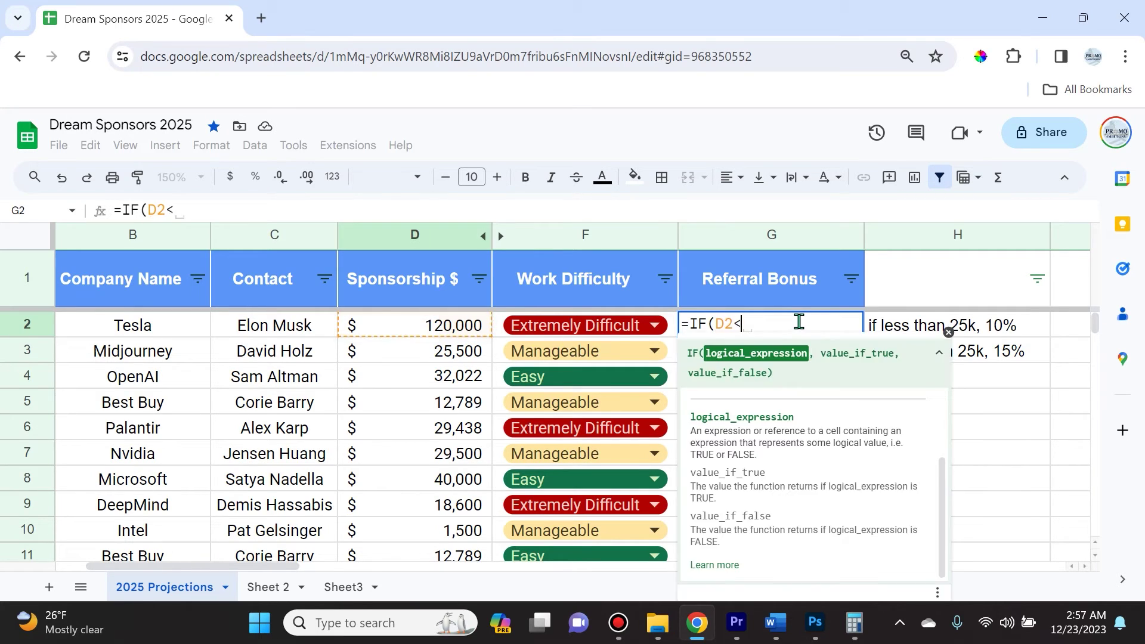
text(=25000,)
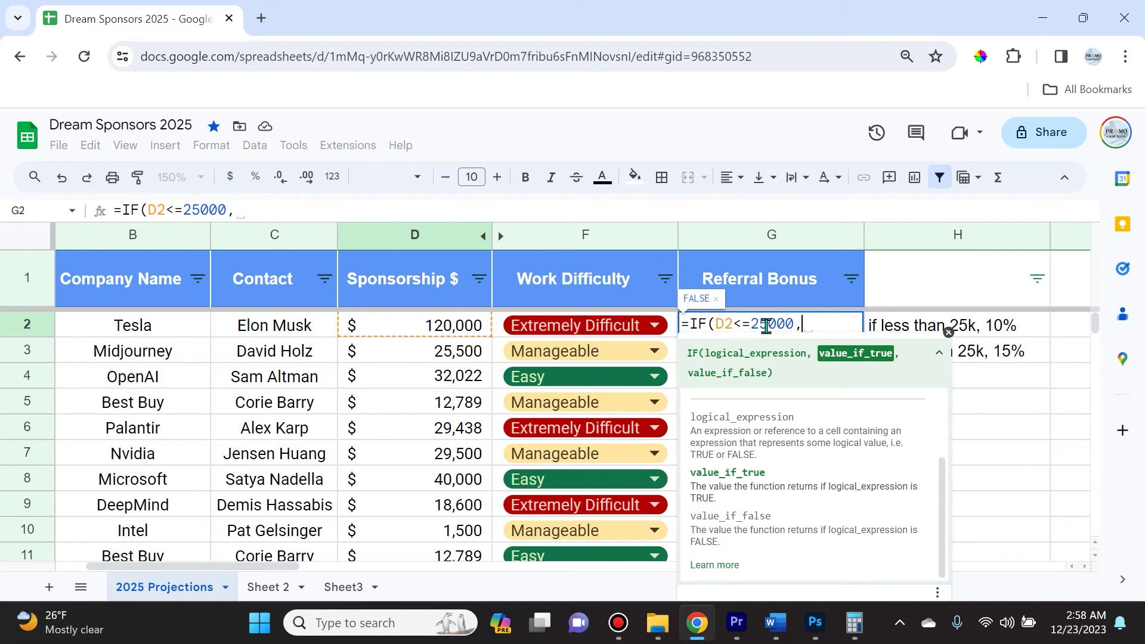
click(454, 333)
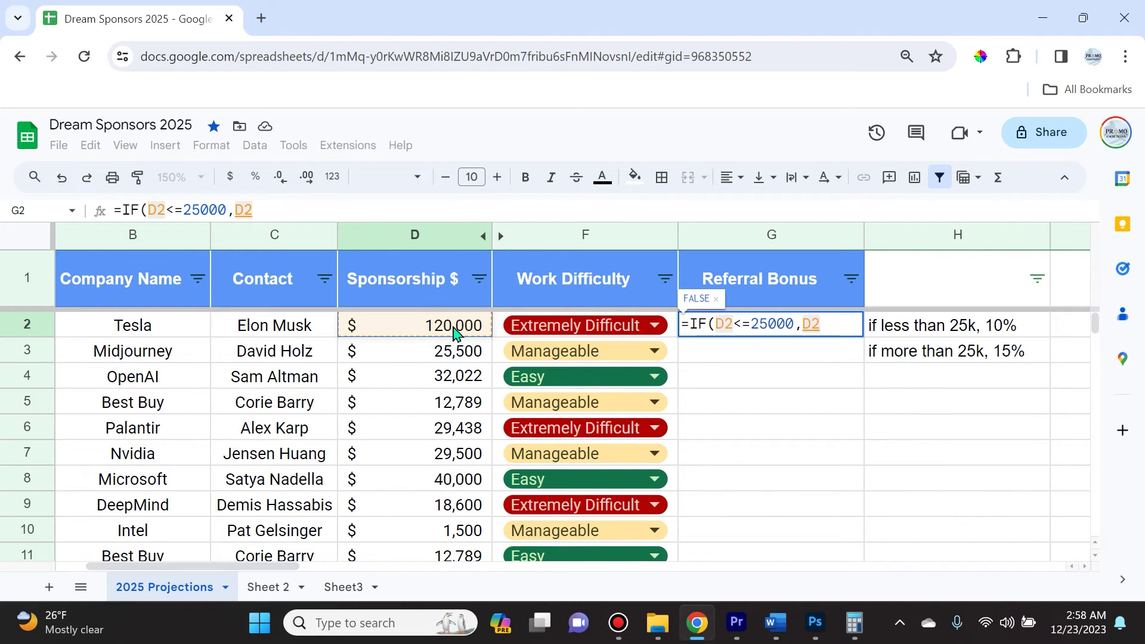
text(*)
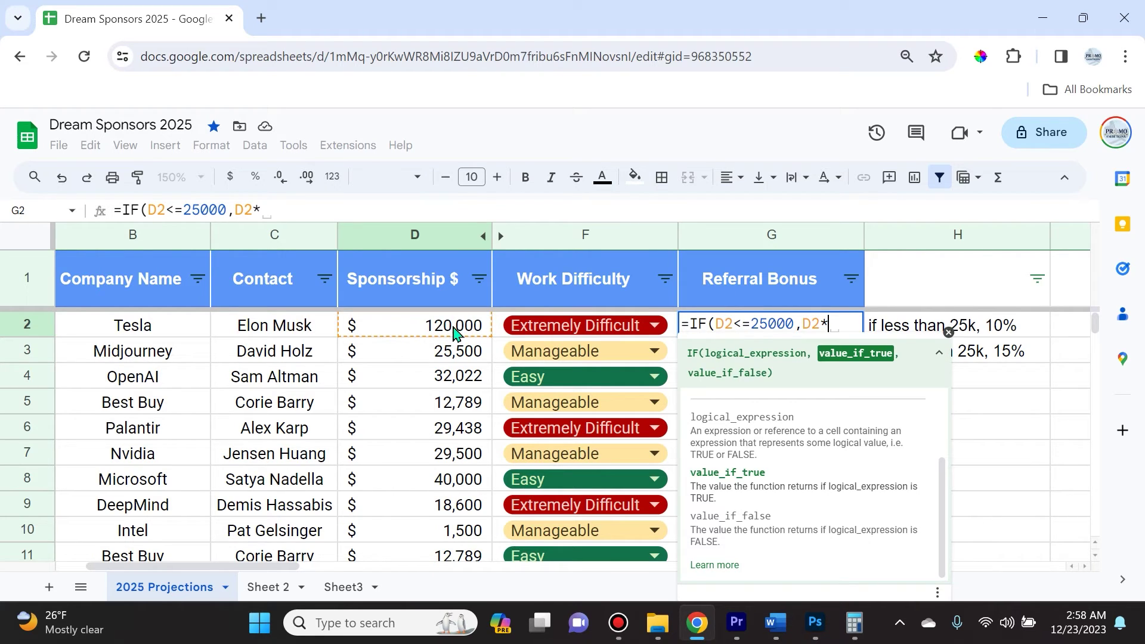
text(0.1,)
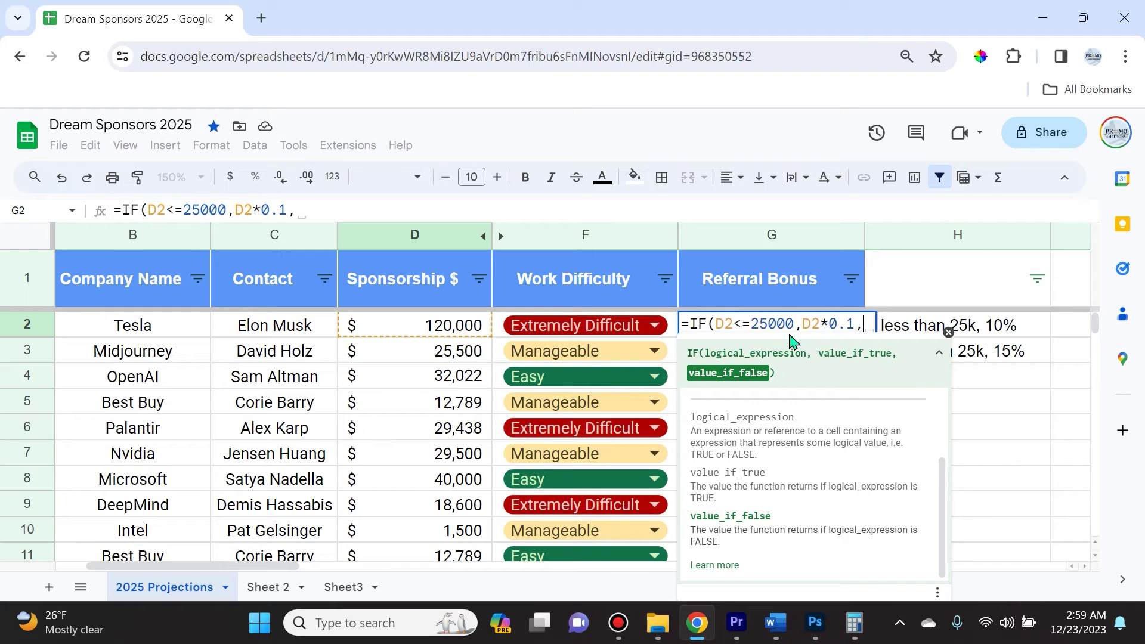
click(424, 329)
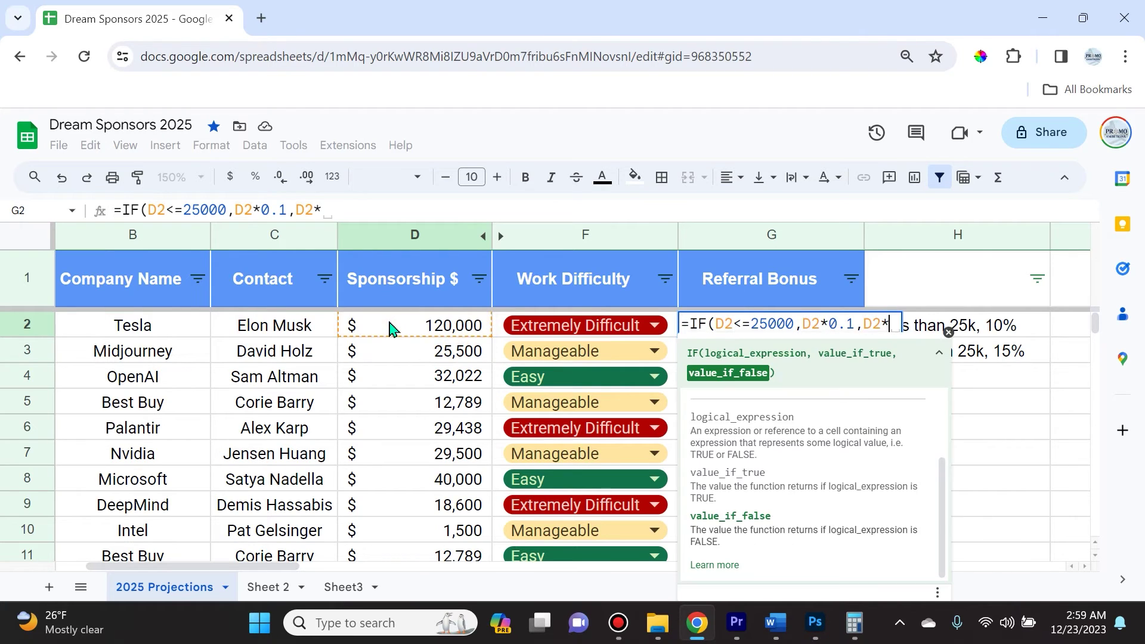
text(.15)
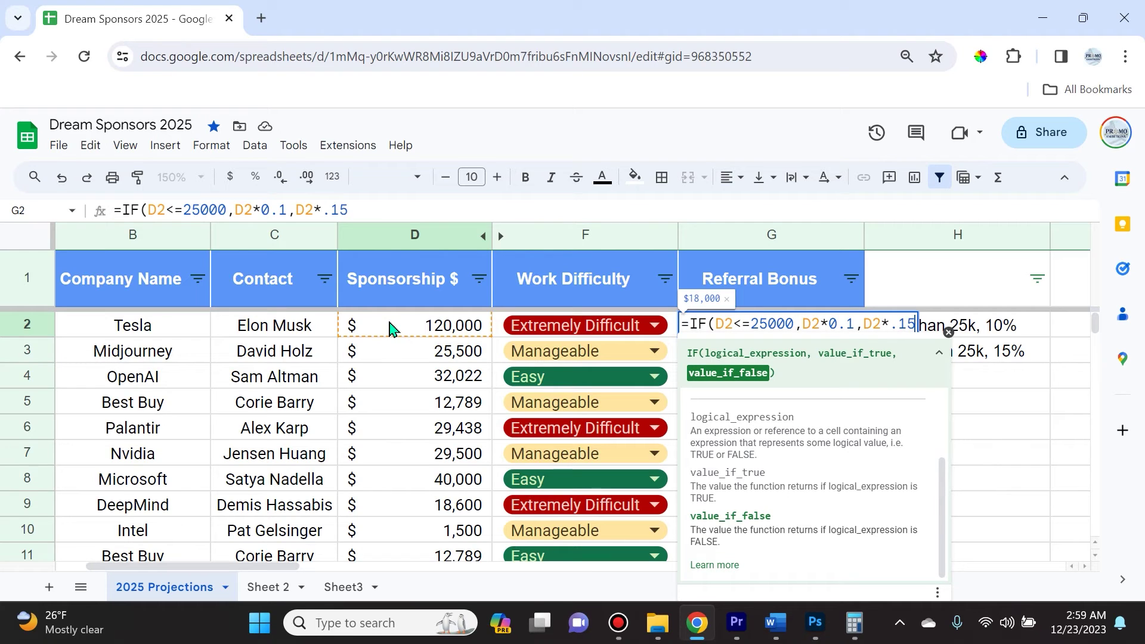
text())
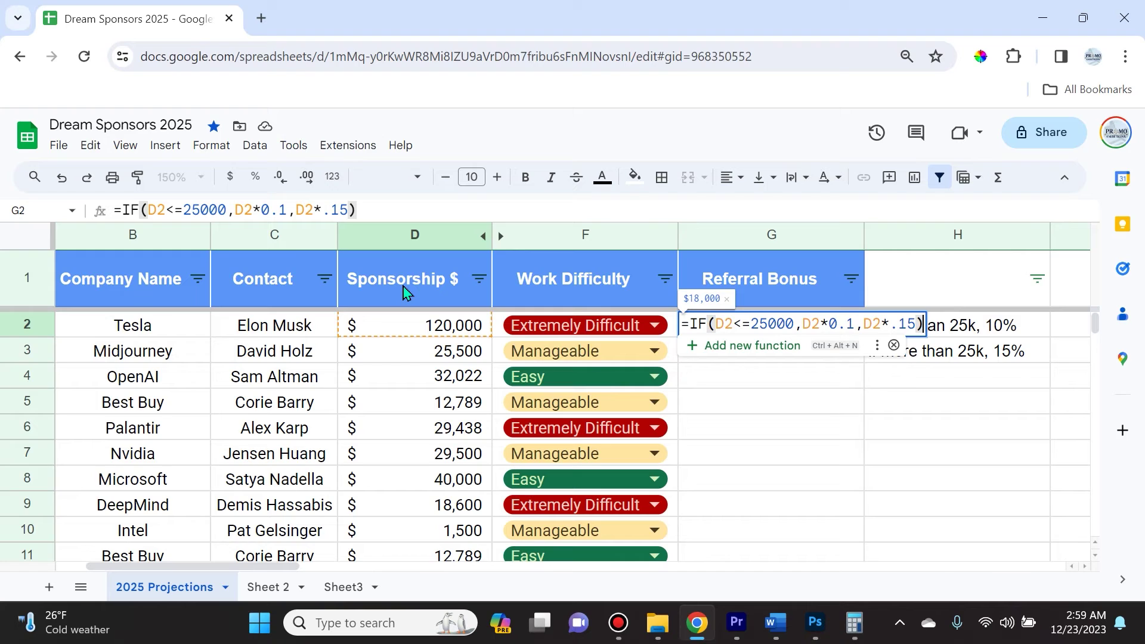
key(Return)
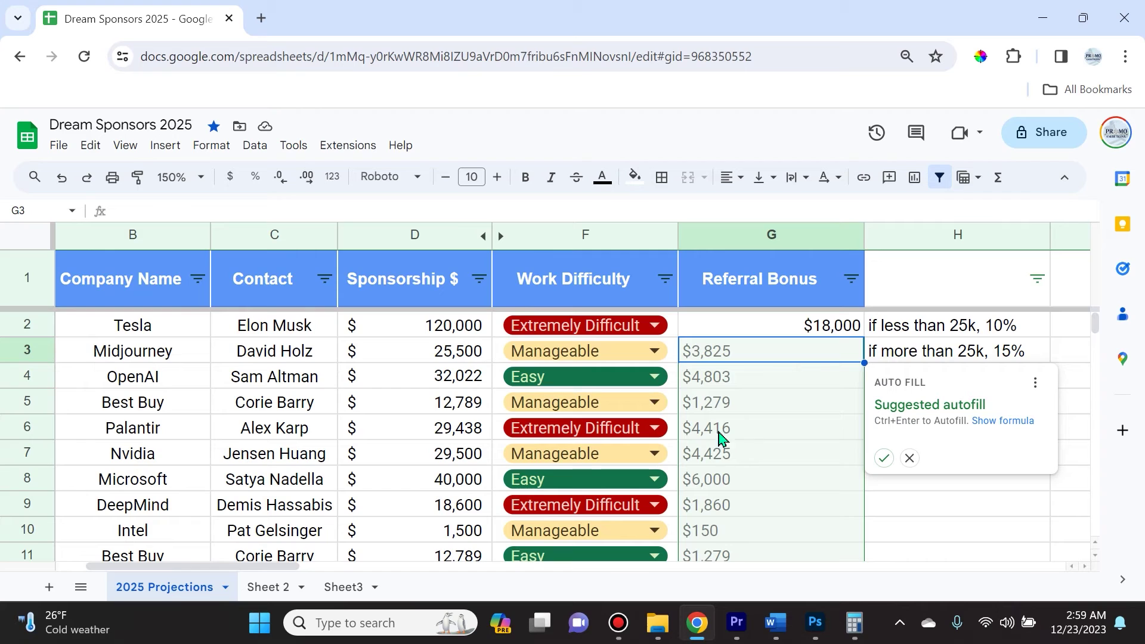
Accept the suggested autofill for the Referral Bonus column and review the filled bonuses.
click(885, 459)
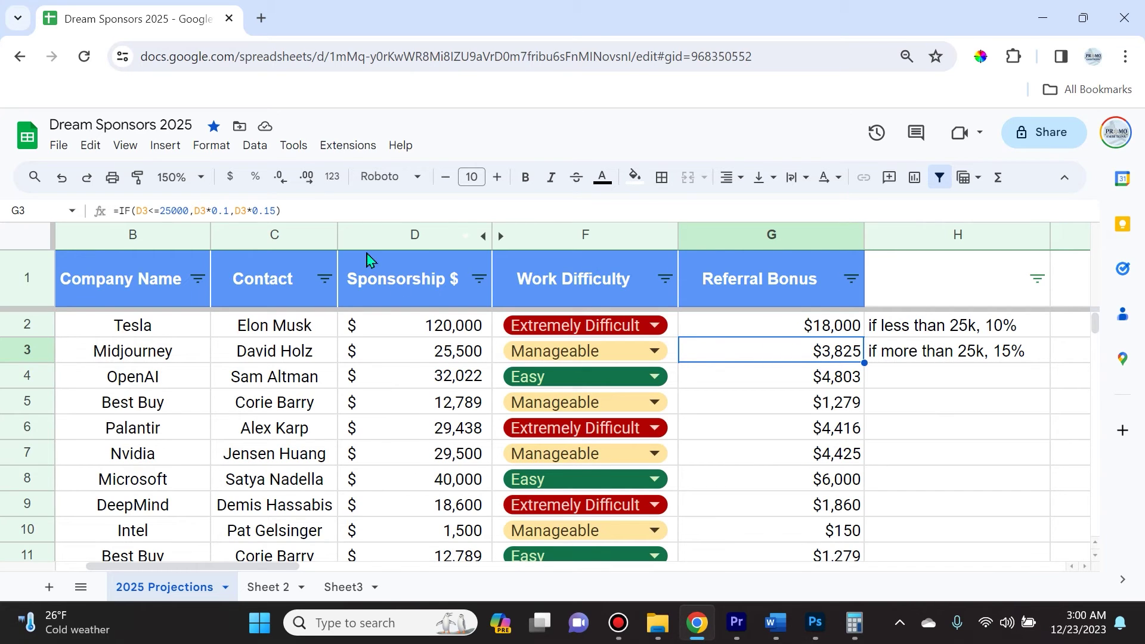
scroll(823, 503, down, 4)
scroll(800, 499, down, 3)
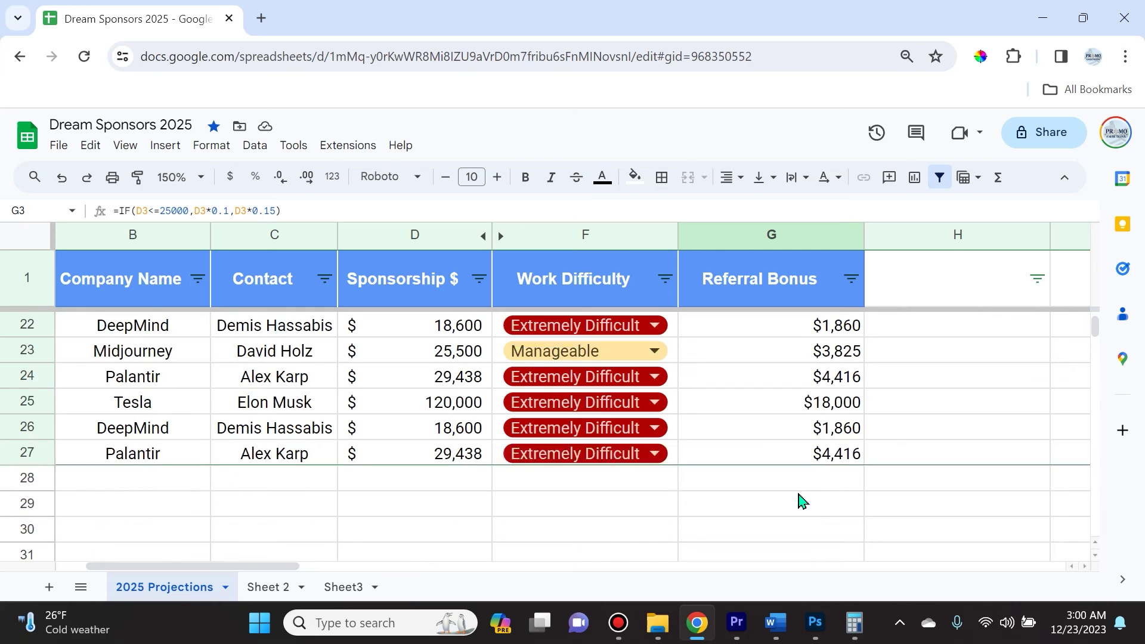
scroll(800, 499, up, 7)
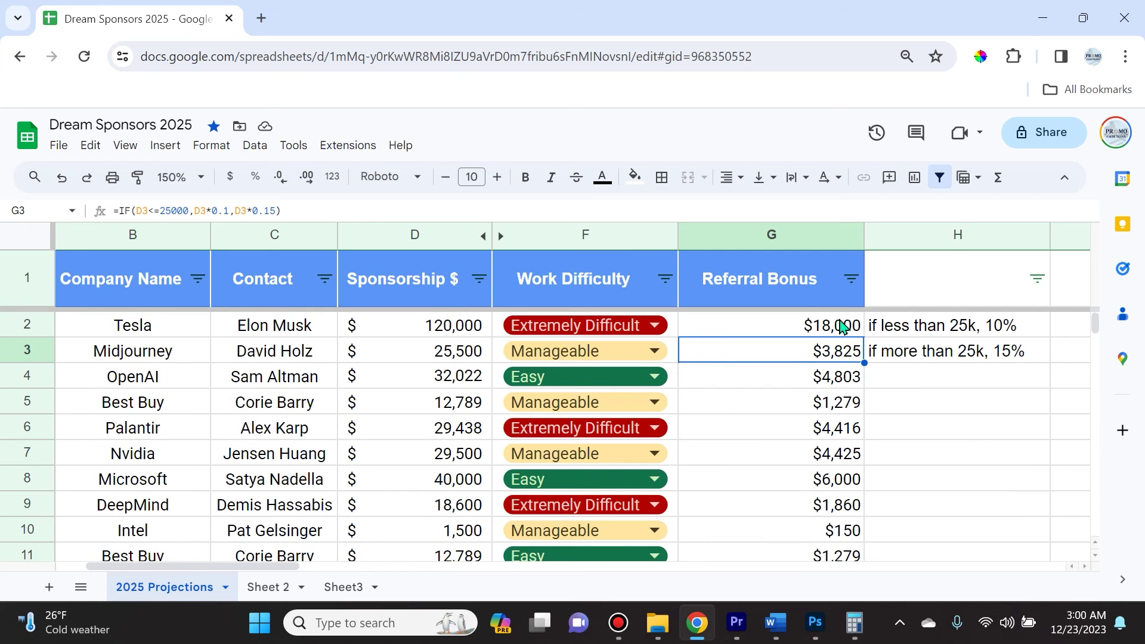
key(XF86Calculator)
Move Calculator beside the sheet and enter Tesla's 120,000 sponsorship.
drag(189, 86, 226, 81)
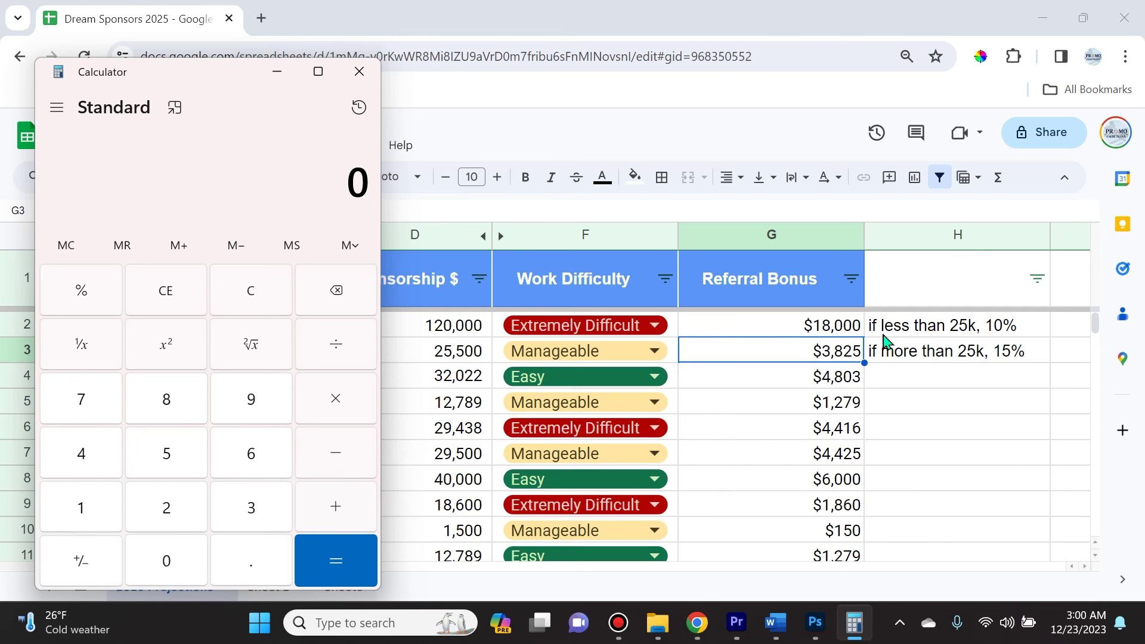
click(80, 510)
click(165, 513)
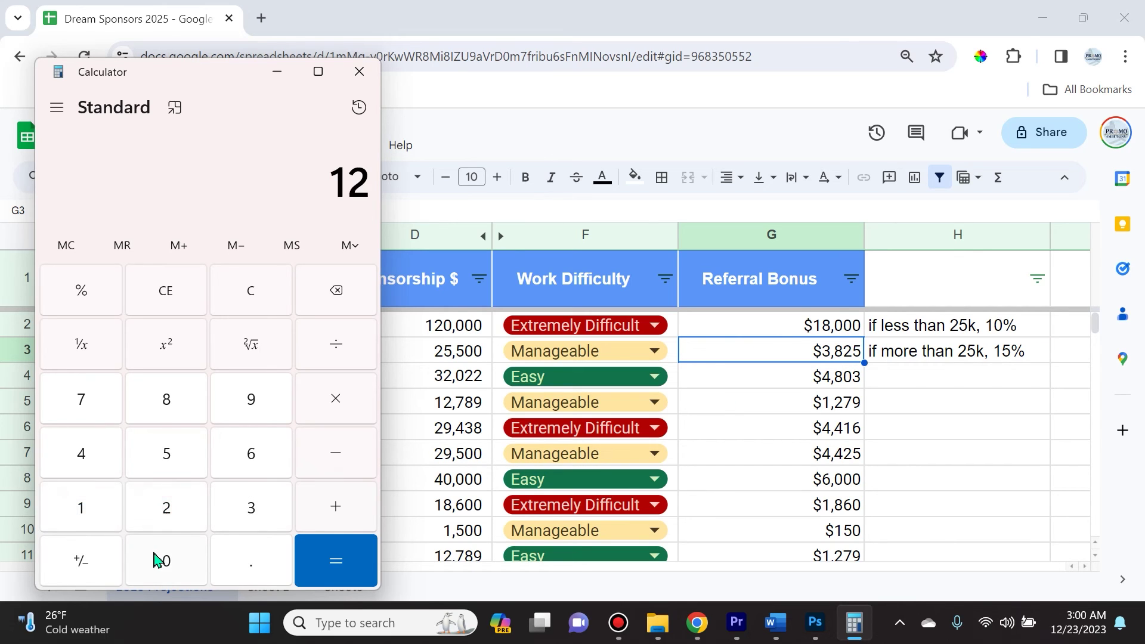
click(155, 559)
click(158, 560)
click(161, 560)
click(164, 559)
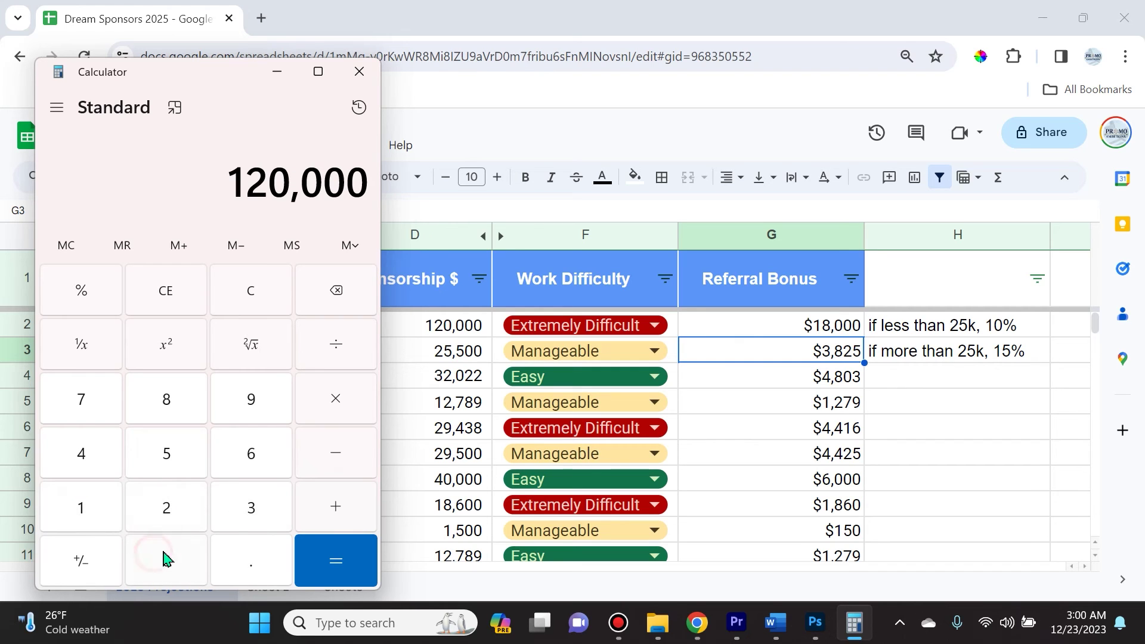
Multiply by 0.15 to get 18,000, matching G2, then clear the calculator.
click(341, 405)
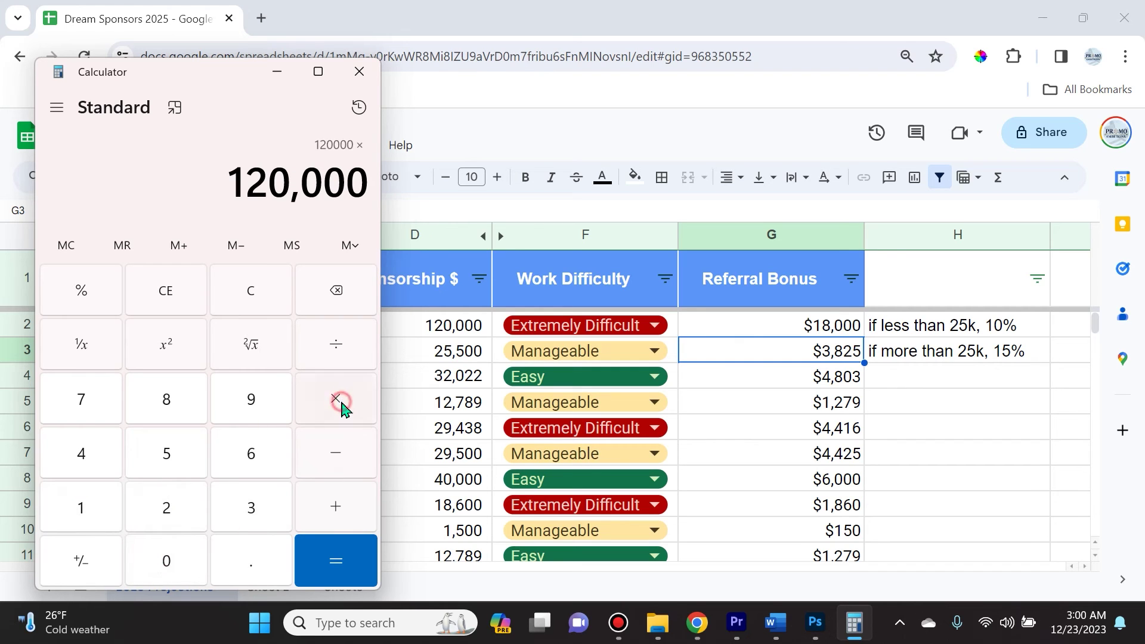
click(236, 567)
click(81, 509)
click(167, 451)
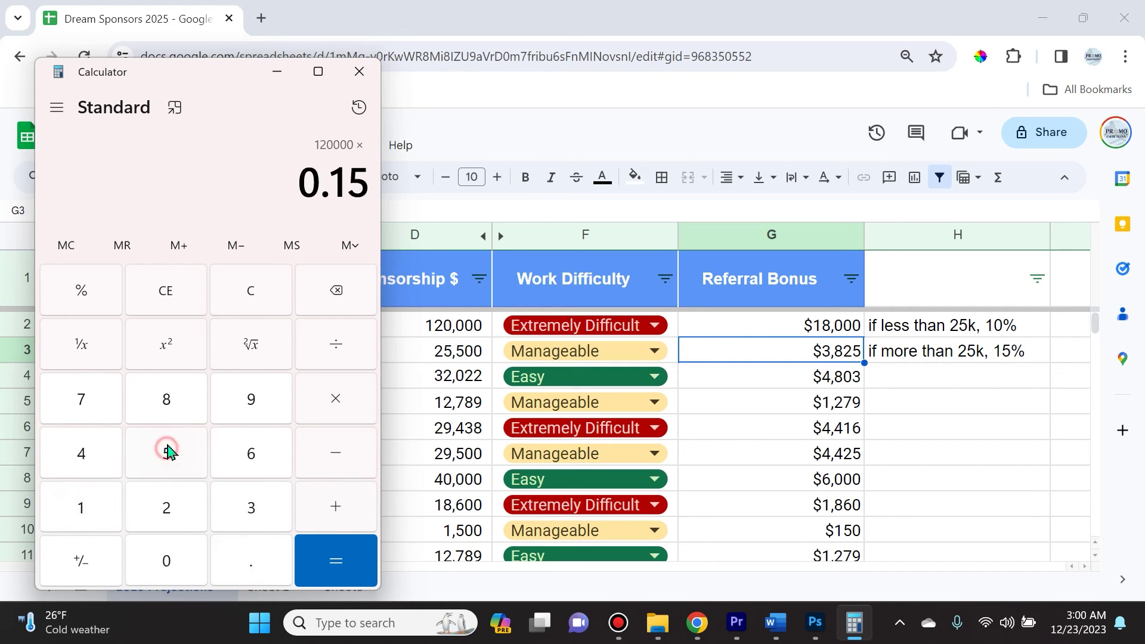
click(325, 576)
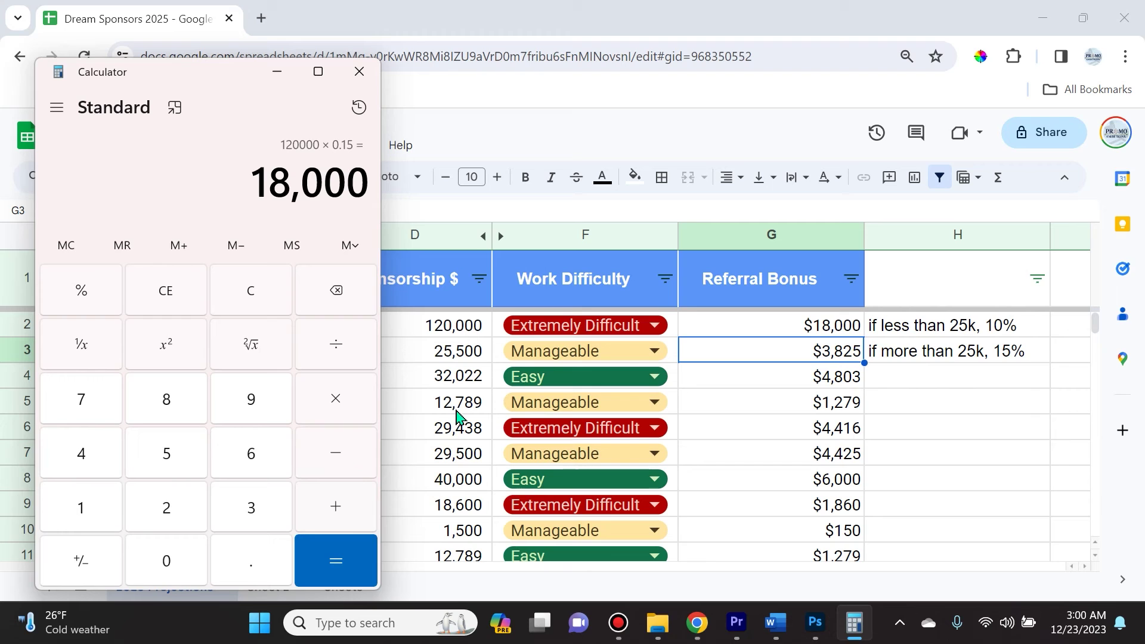
click(248, 295)
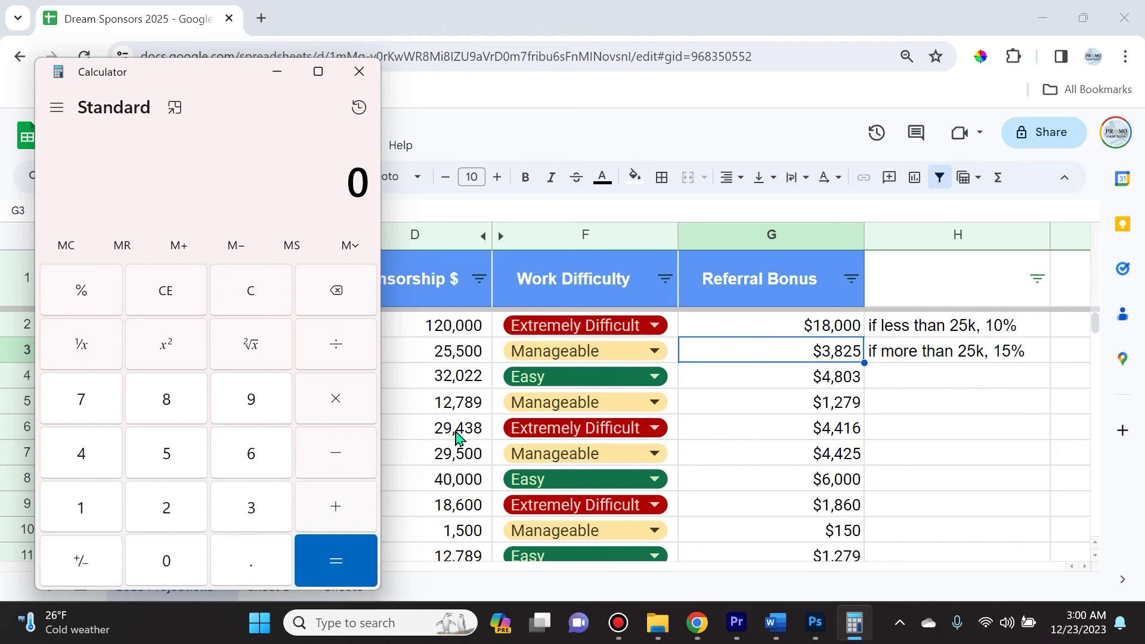
click(454, 411)
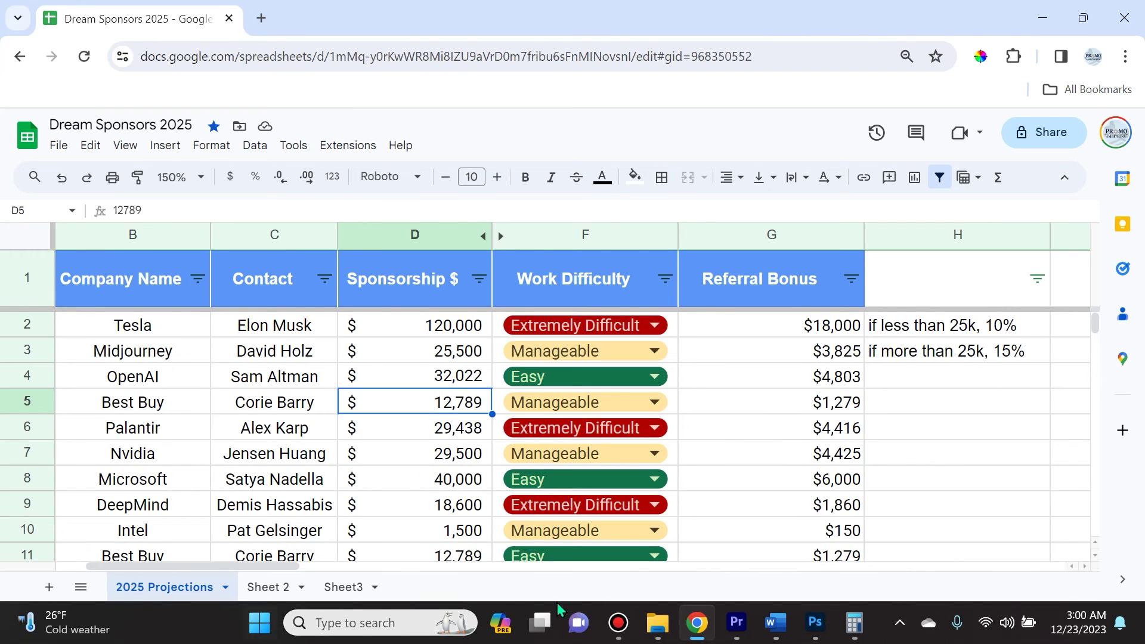
Compute 12,789 × 0.10 = 1,278.9 in Calculator and compare with Best Buy's bonus in G5.
click(854, 624)
click(81, 507)
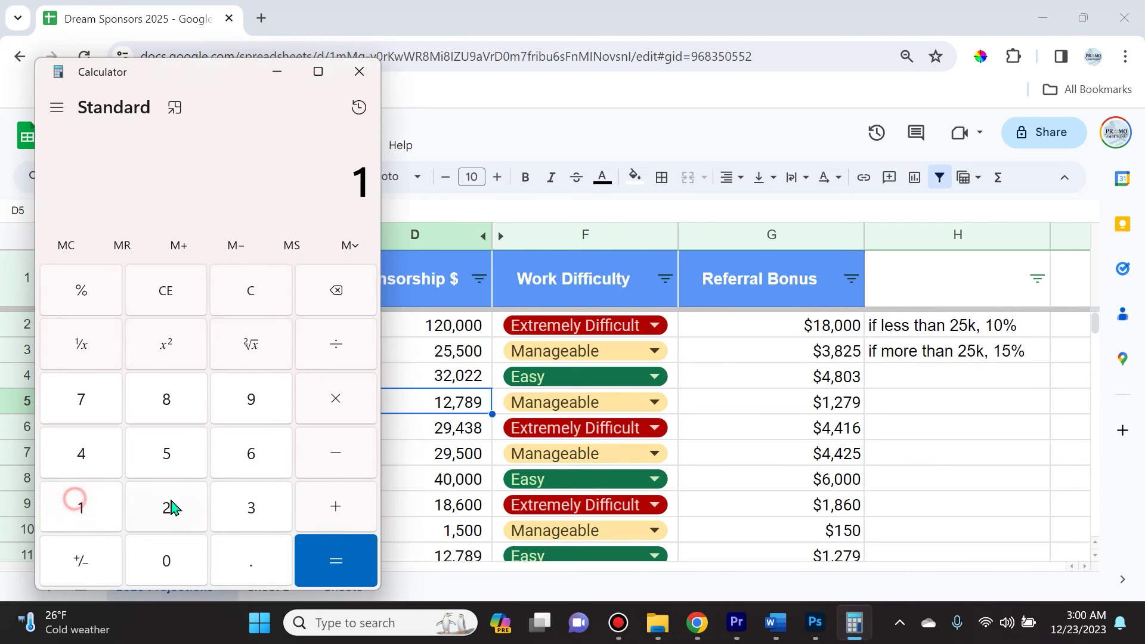
click(170, 507)
click(94, 409)
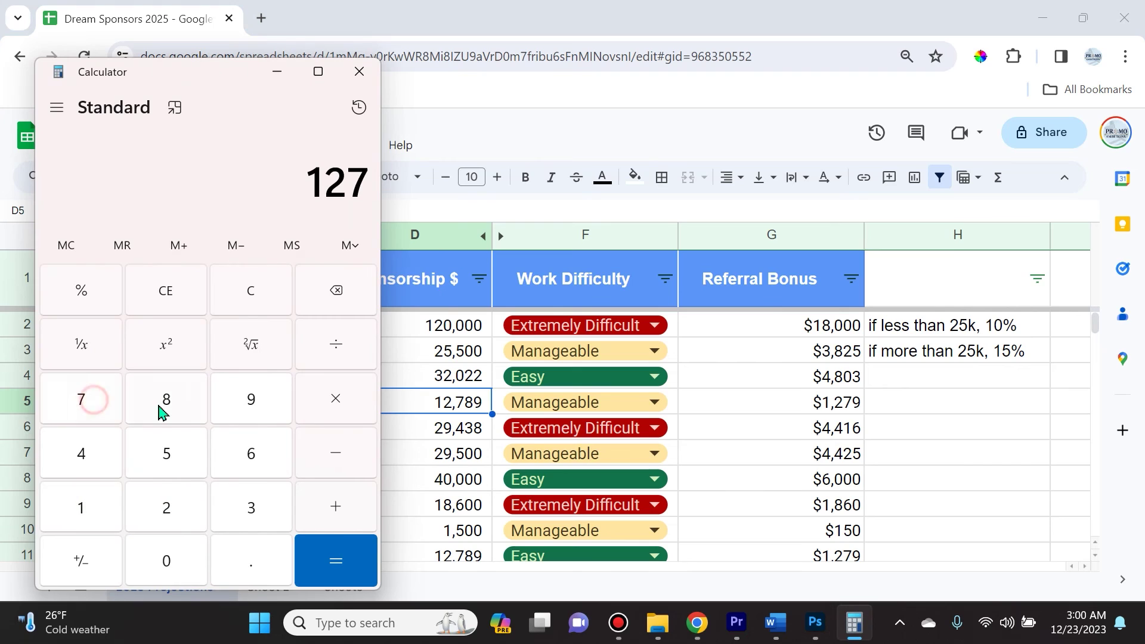
click(162, 407)
click(254, 413)
click(327, 401)
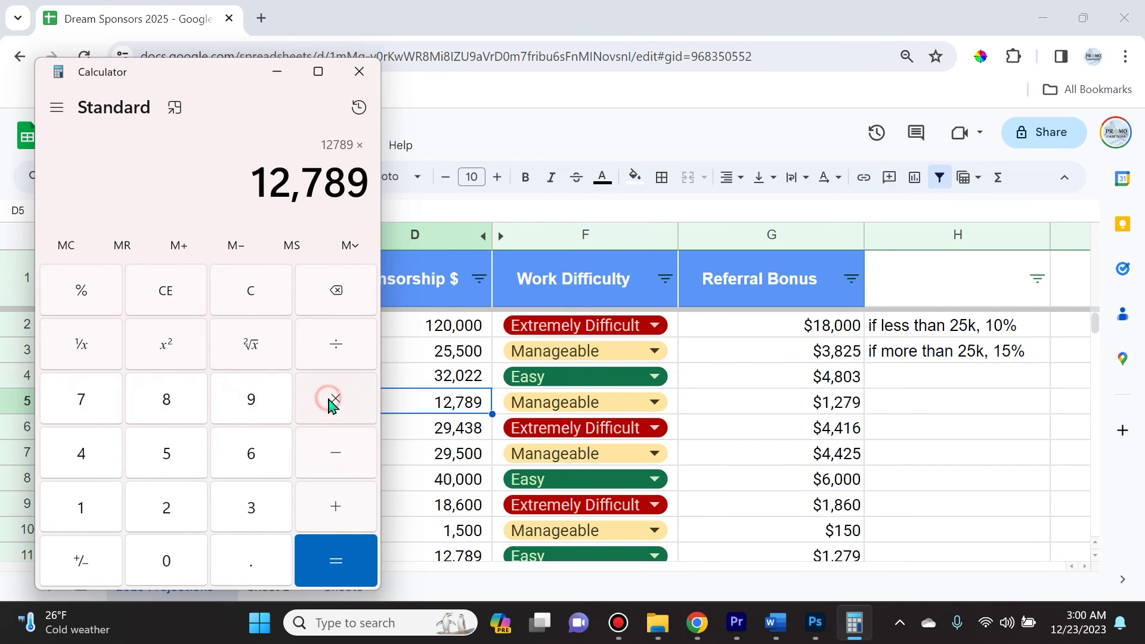
click(262, 564)
click(85, 507)
click(172, 562)
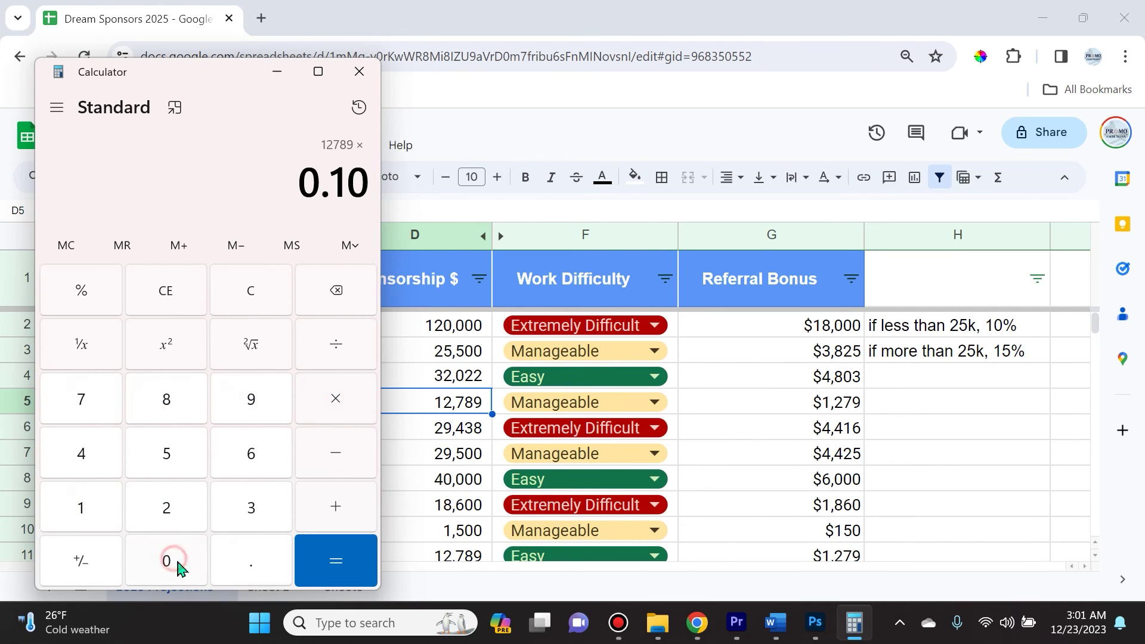
click(322, 561)
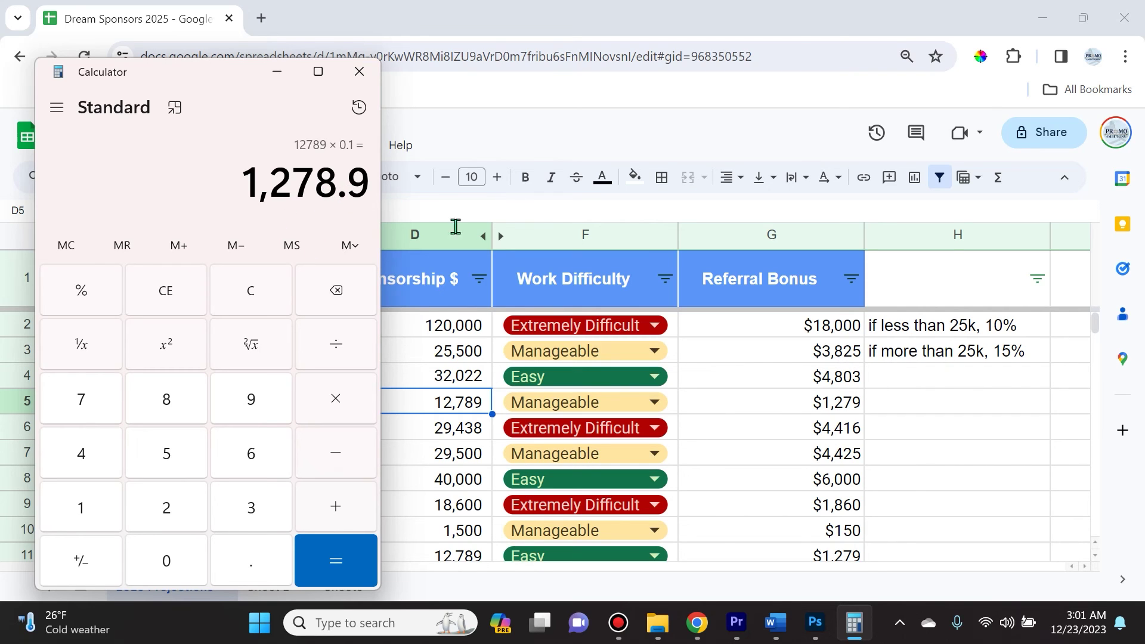
click(847, 411)
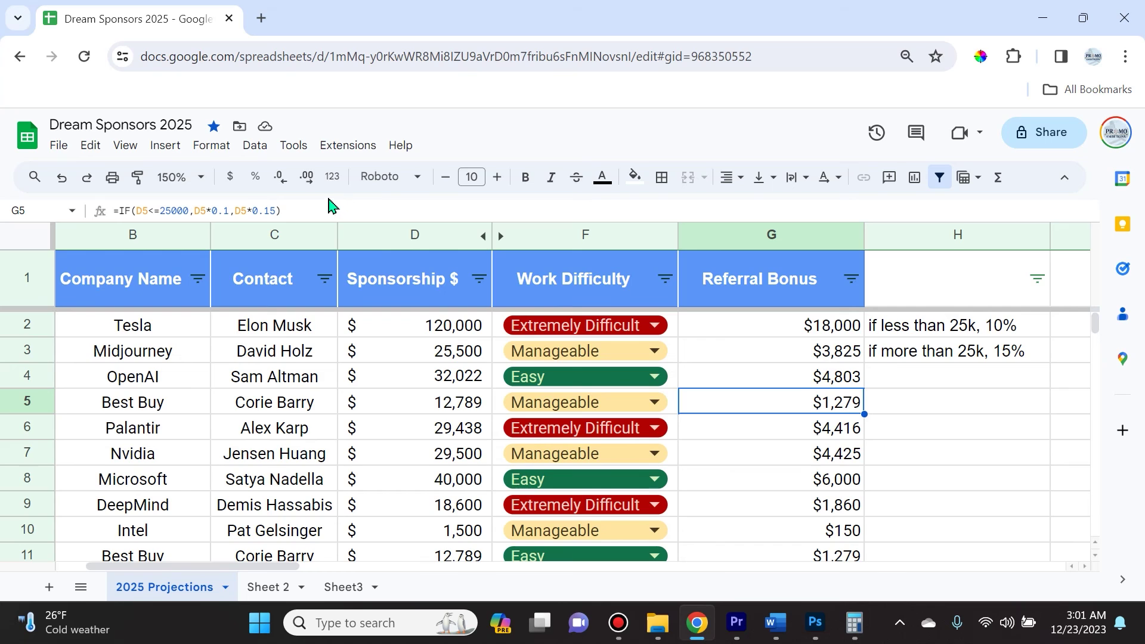
click(307, 178)
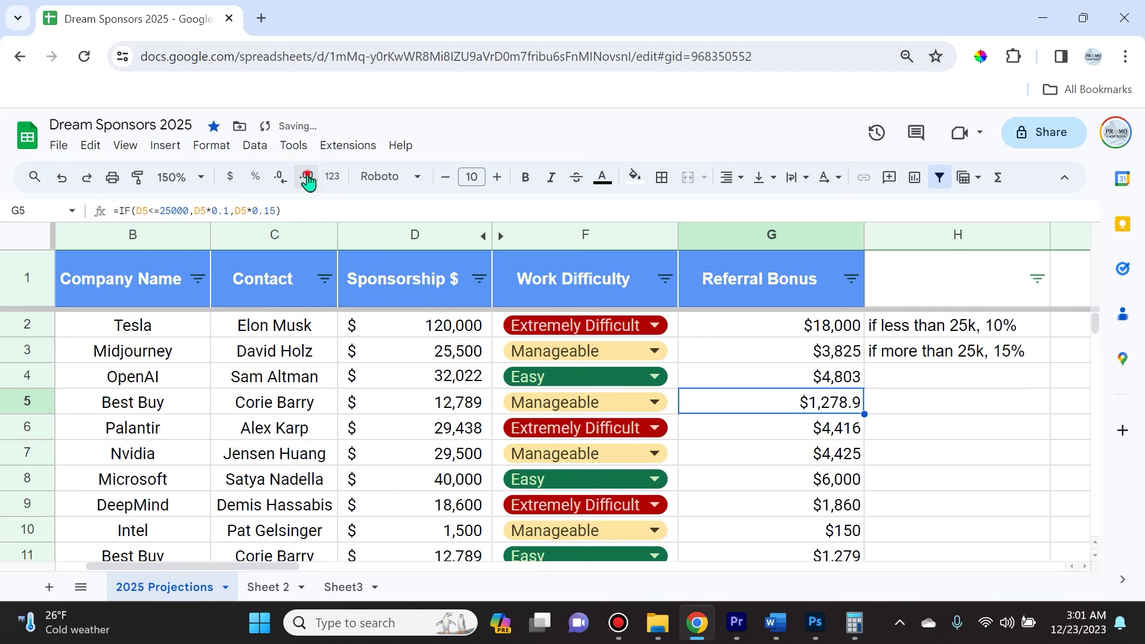
click(277, 183)
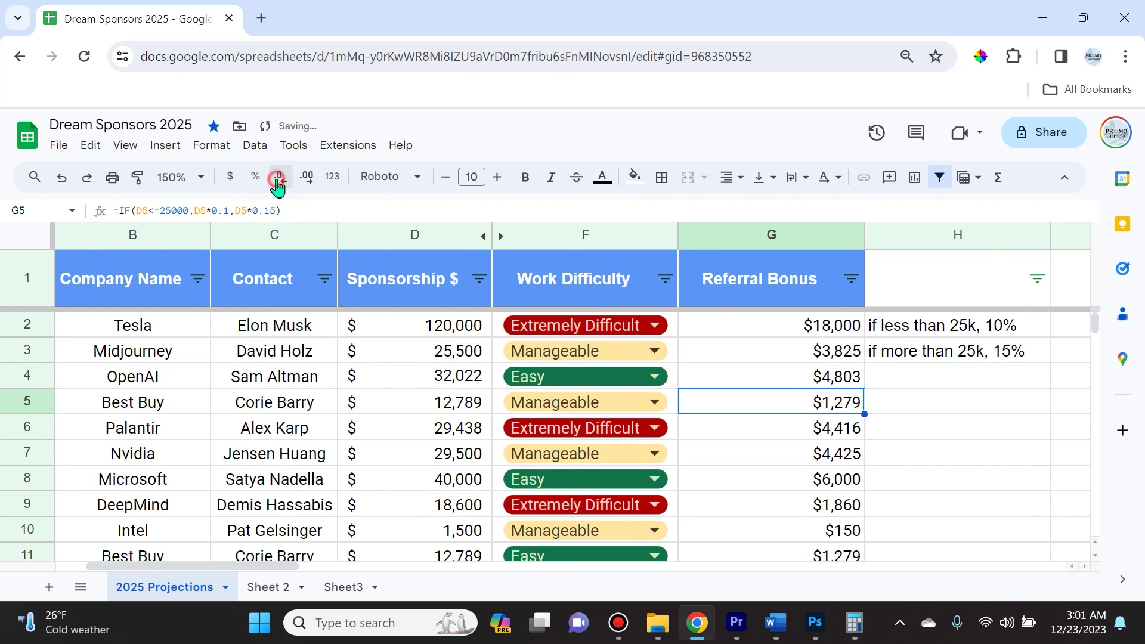
click(769, 234)
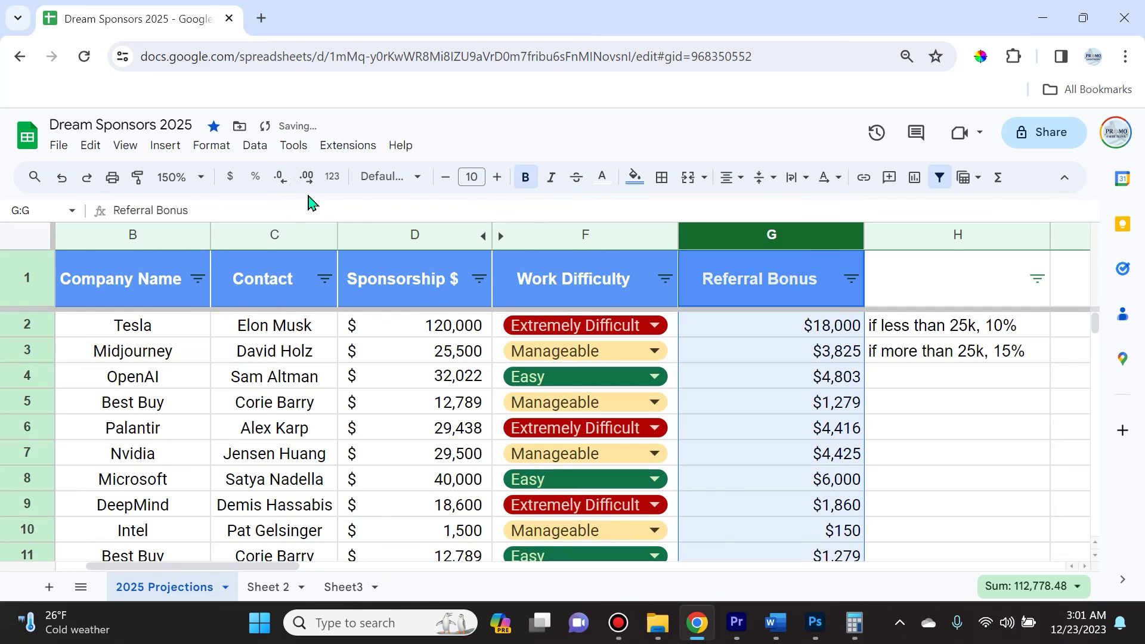
click(307, 179)
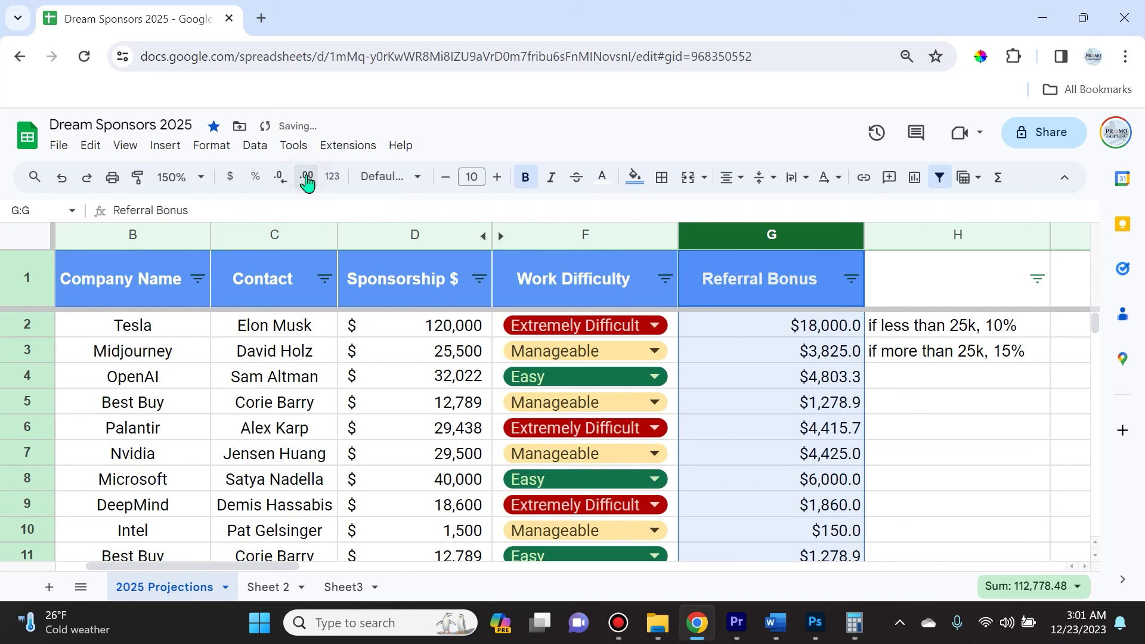
click(307, 179)
click(827, 459)
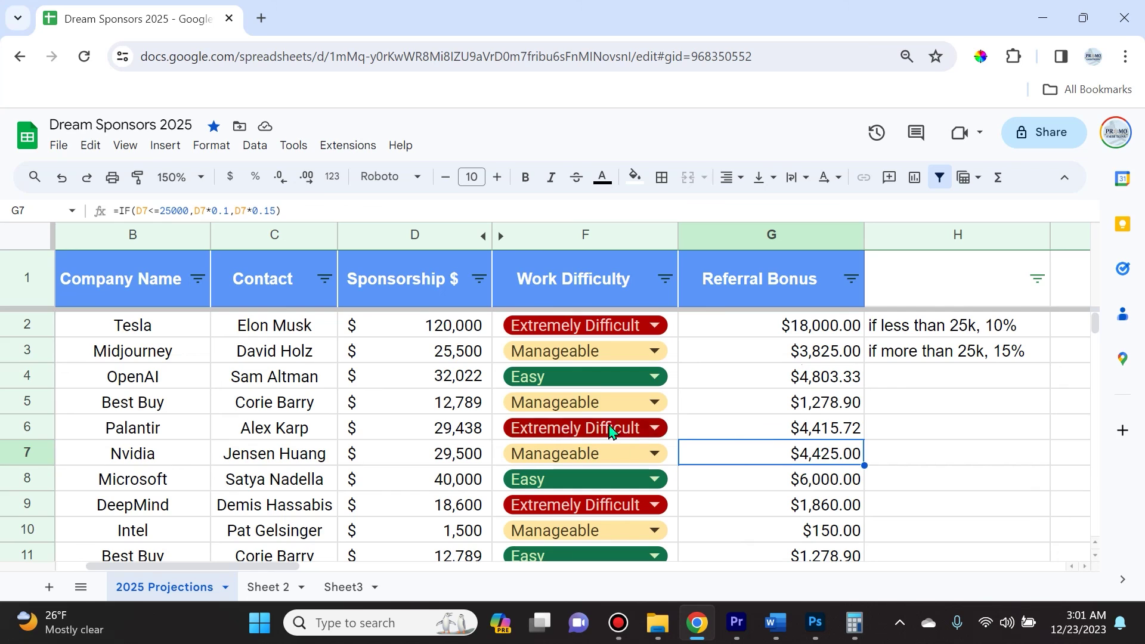
click(822, 233)
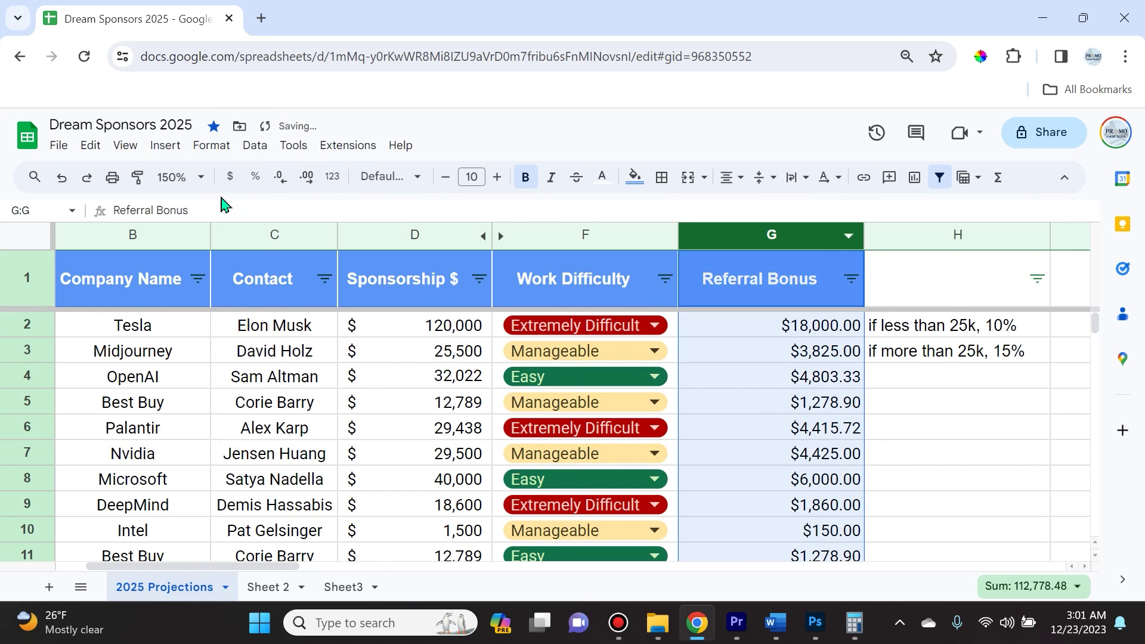
click(280, 177)
click(280, 177)
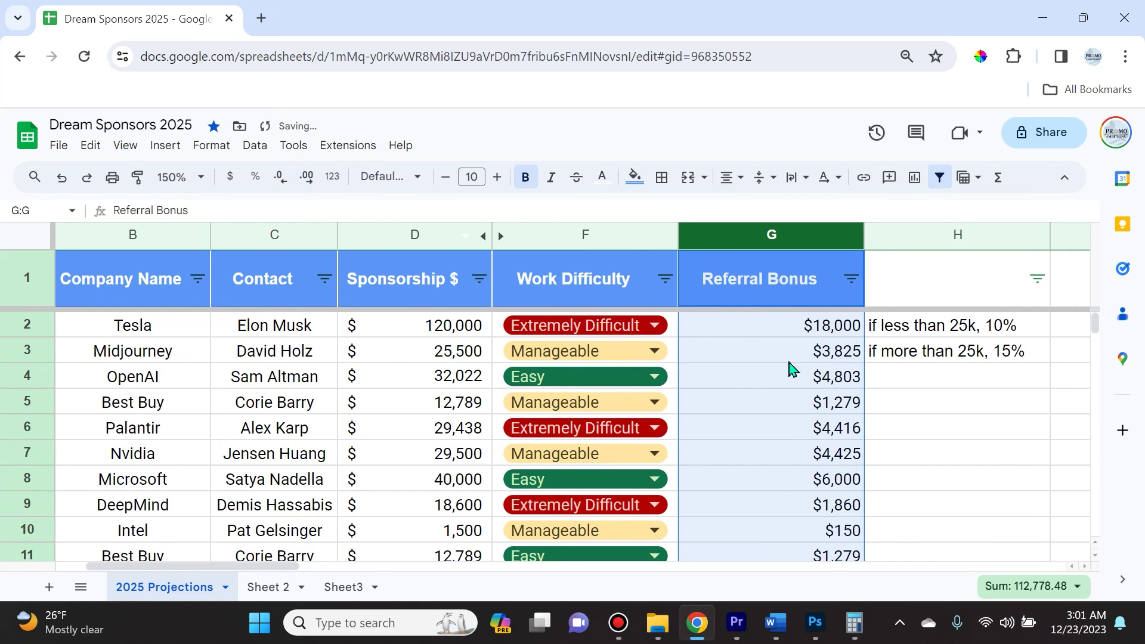
click(975, 460)
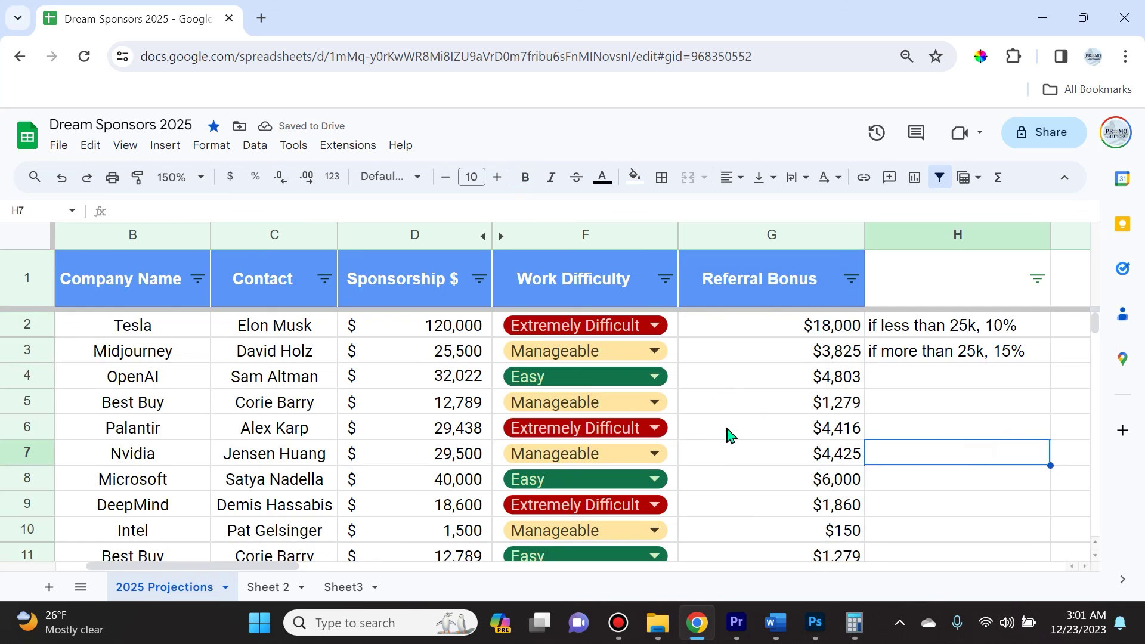